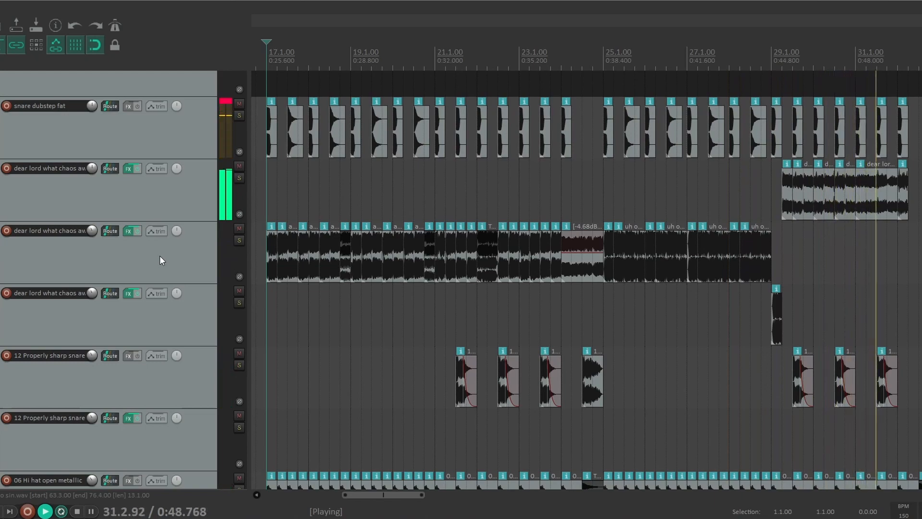
Move the edit cursor to the project start at 1.1.00, where the Serum and Vital MIDI items begin
{"action": "scroll", "coordinate": [160, 256], "scroll_direction": "down", "scroll_amount": 5}
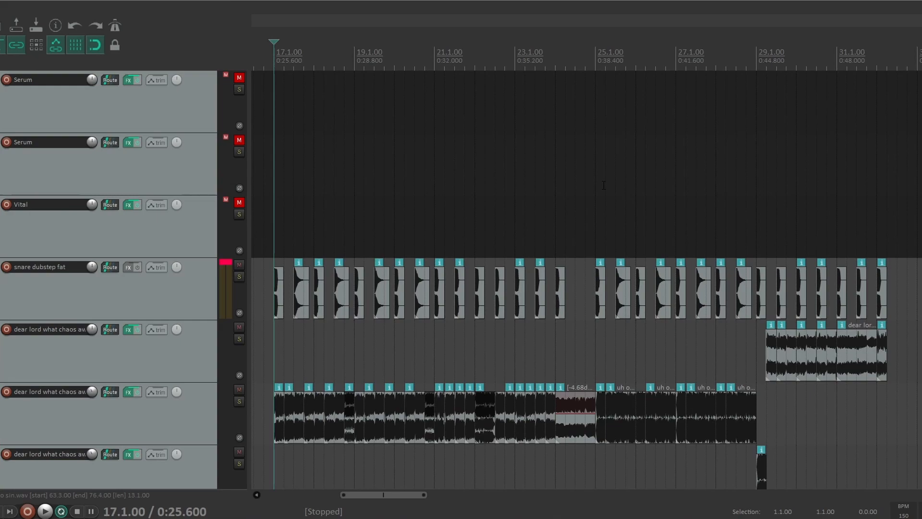
{"action": "scroll", "coordinate": [604, 186], "scroll_direction": "down", "scroll_amount": 2}
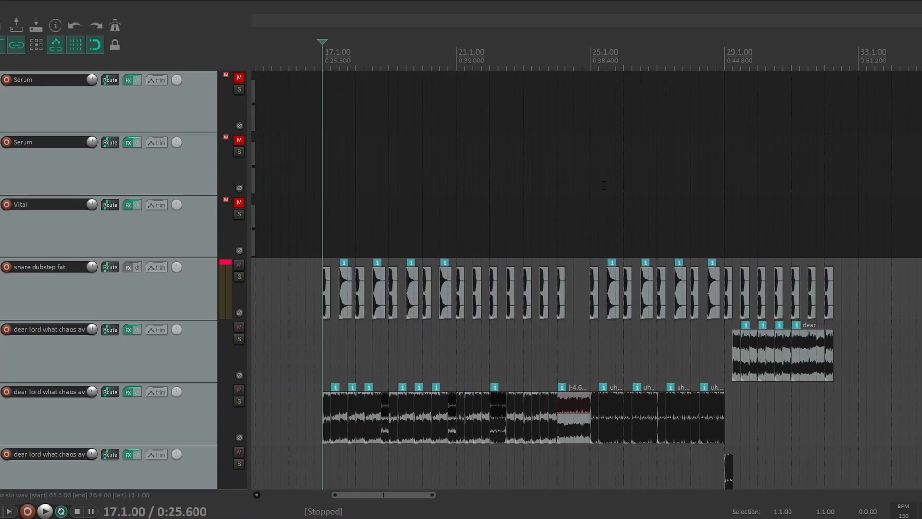
{"action": "scroll", "coordinate": [603, 185], "scroll_direction": "left", "scroll_amount": 2}
{"action": "scroll", "coordinate": [603, 186], "scroll_direction": "right", "scroll_amount": 1}
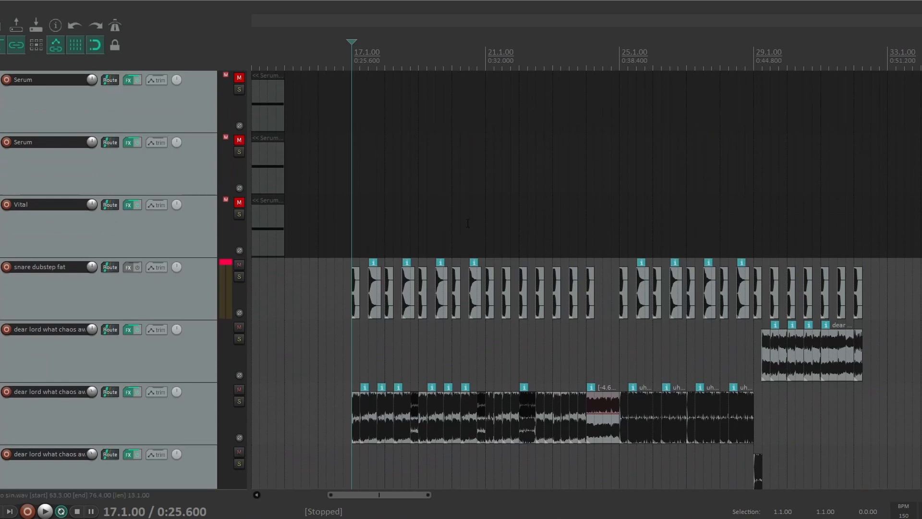
{"action": "scroll", "coordinate": [467, 222], "scroll_direction": "left", "scroll_amount": 8}
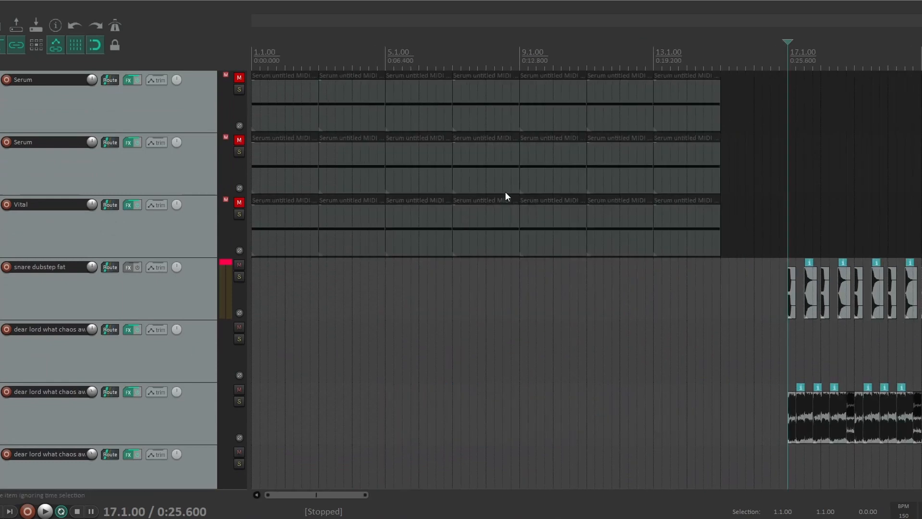
{"action": "left_click_drag", "start_coordinate": [317, 57], "coordinate": [260, 57]}
{"action": "left_click", "coordinate": [254, 56]}
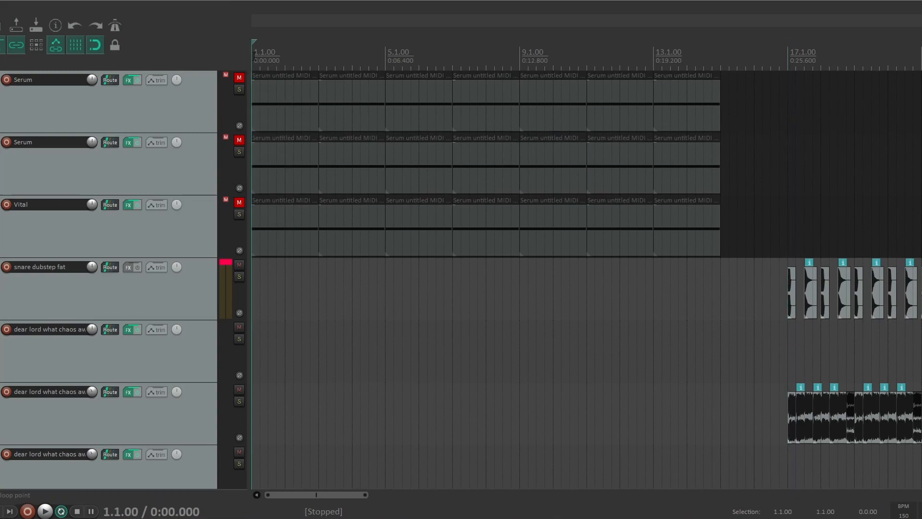
{"action": "scroll", "coordinate": [789, 201], "scroll_direction": "right", "scroll_amount": 8}
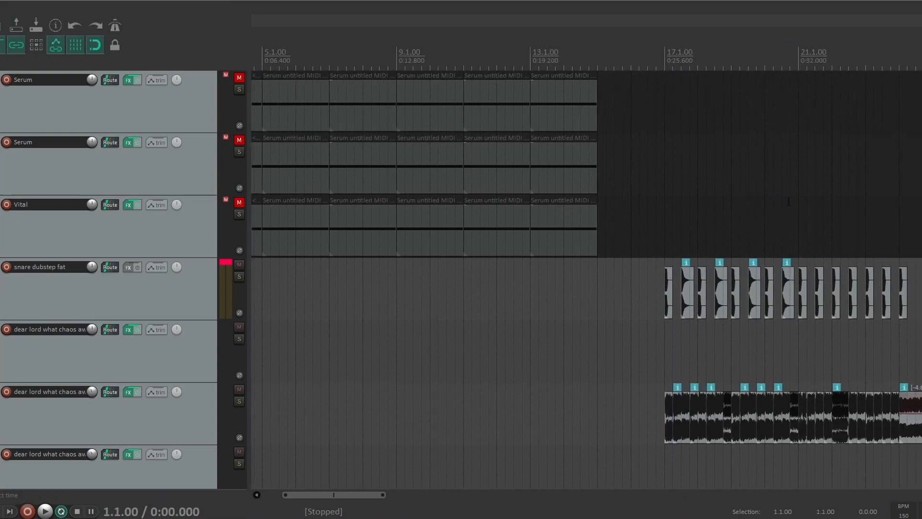
{"action": "scroll", "coordinate": [576, 187], "scroll_direction": "left", "scroll_amount": 8}
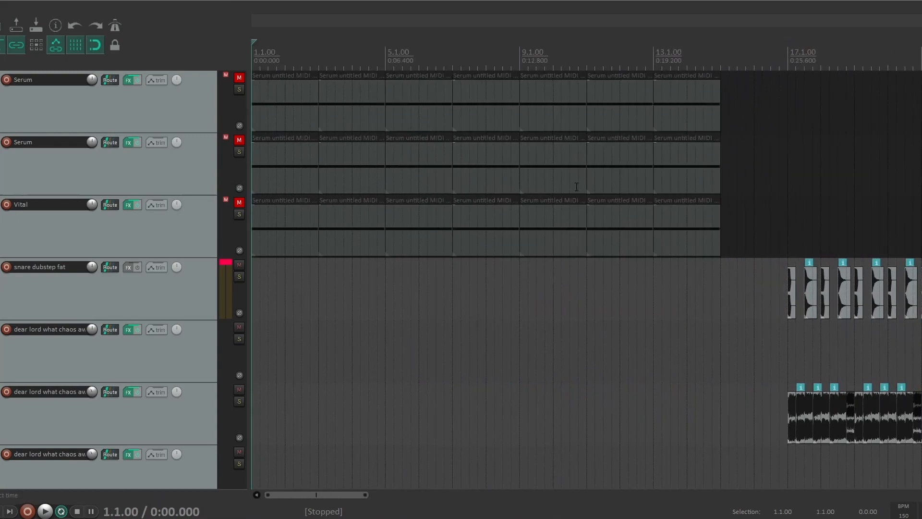
Solo the first Serum track and open its effects chain
{"action": "left_click", "coordinate": [229, 89]}
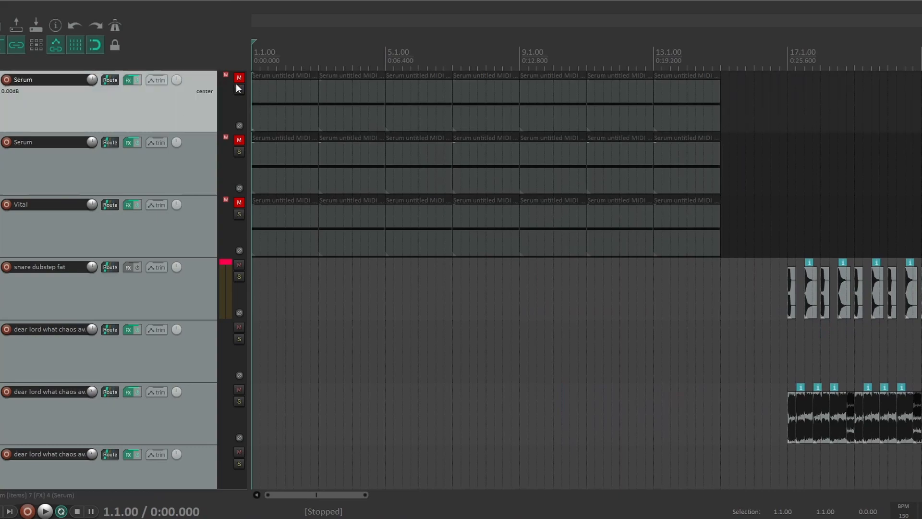
{"action": "left_click", "coordinate": [238, 89]}
{"action": "left_click", "coordinate": [129, 82]}
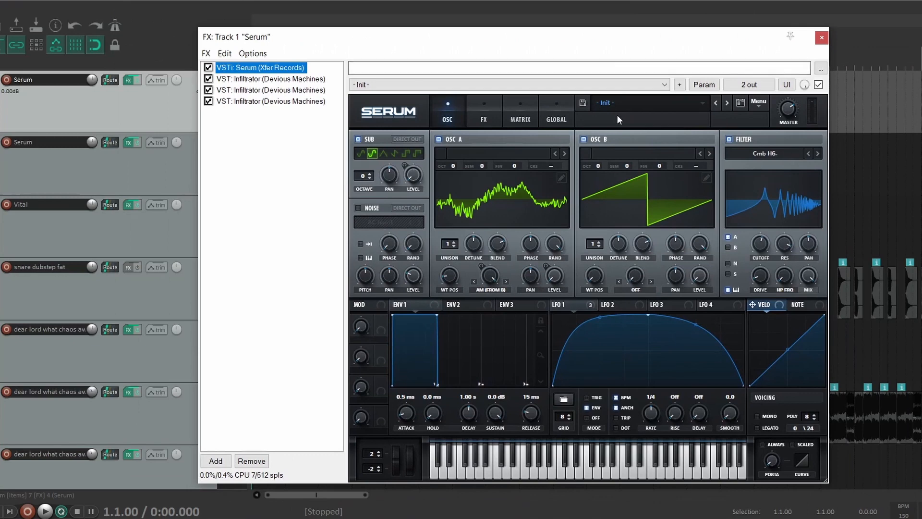
Bypass the three Infiltrator effects in the track's chain and play back the Serum patch alone
{"action": "left_click", "coordinate": [289, 79]}
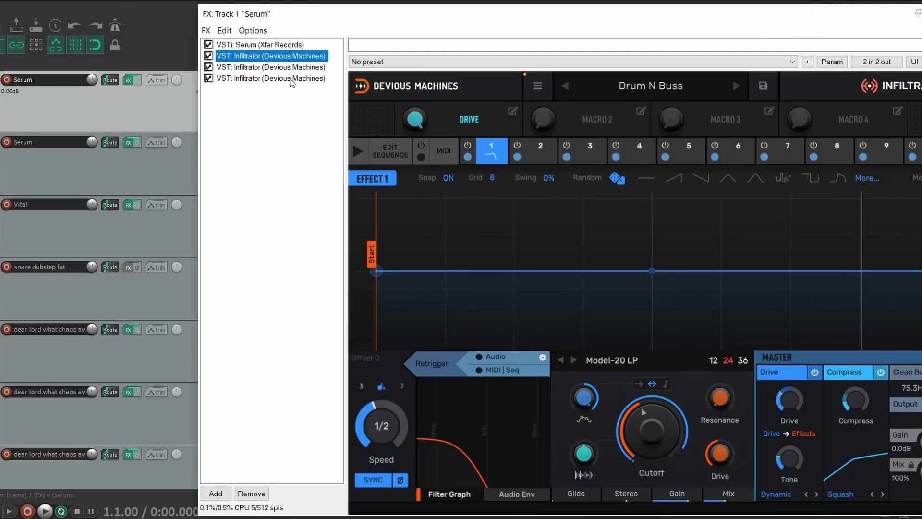
{"action": "left_click", "coordinate": [221, 45]}
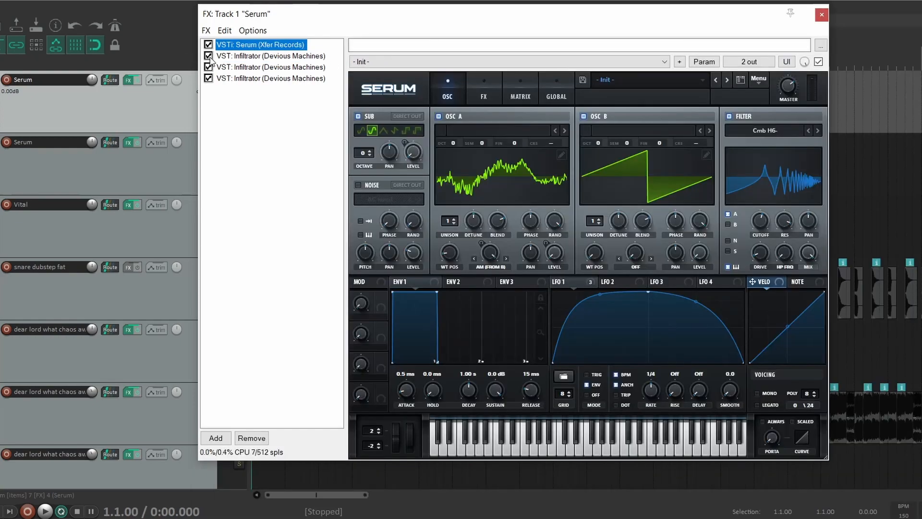
{"action": "left_click_drag", "start_coordinate": [389, 21], "coordinate": [375, 125]}
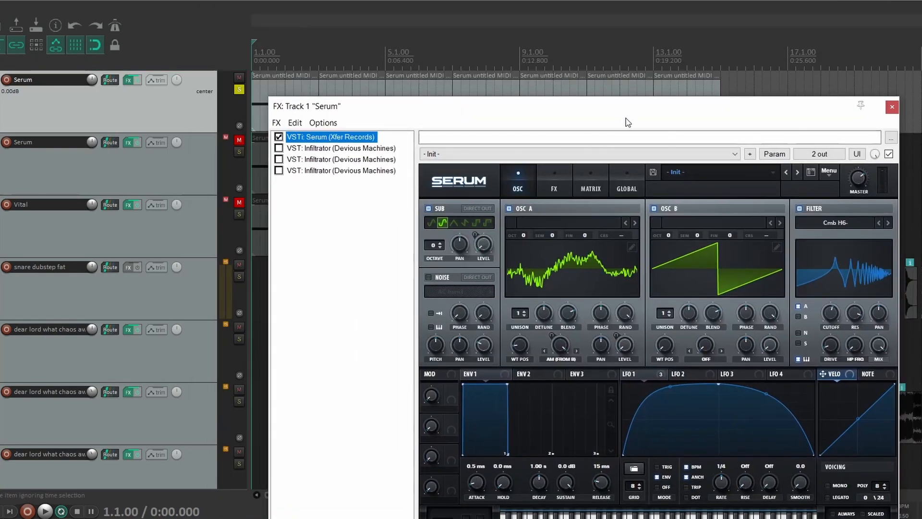
{"action": "key", "text": "space"}
{"action": "left_click_drag", "start_coordinate": [577, 111], "coordinate": [542, 65]}
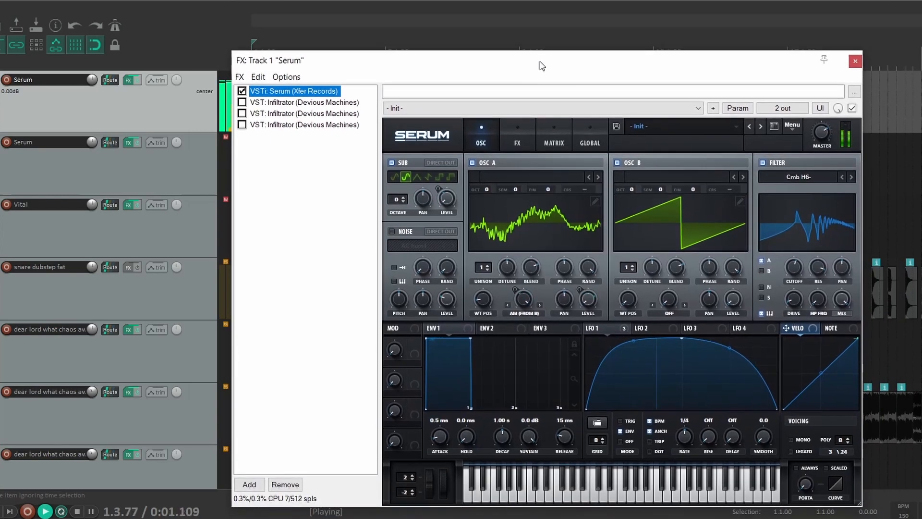
{"action": "key", "text": "space"}
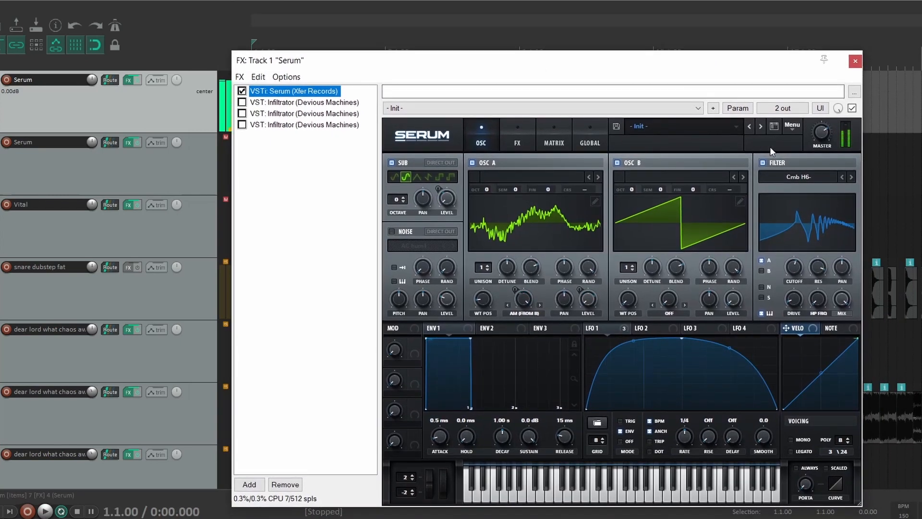
Switch off Serum's Filter, Osc B, Distortion, Hyper/Dimension and Sub so that only Osc A plays
{"action": "left_click", "coordinate": [764, 162]}
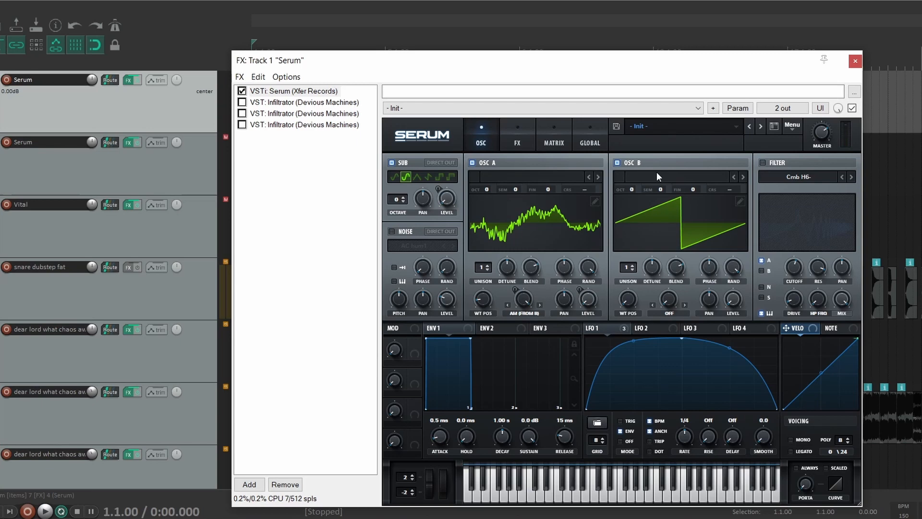
{"action": "left_click", "coordinate": [617, 163]}
{"action": "left_click", "coordinate": [502, 135]}
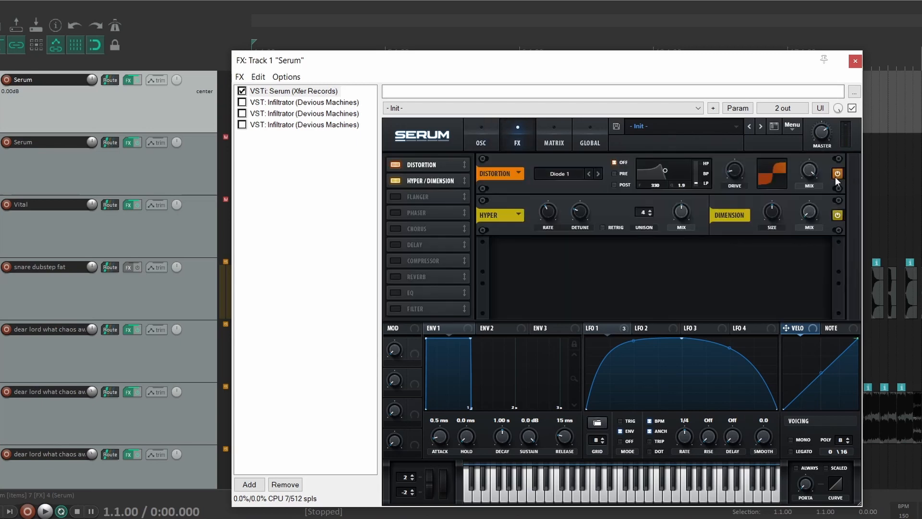
{"action": "left_click", "coordinate": [838, 217]}
{"action": "left_click", "coordinate": [475, 137]}
{"action": "key", "text": "space"}
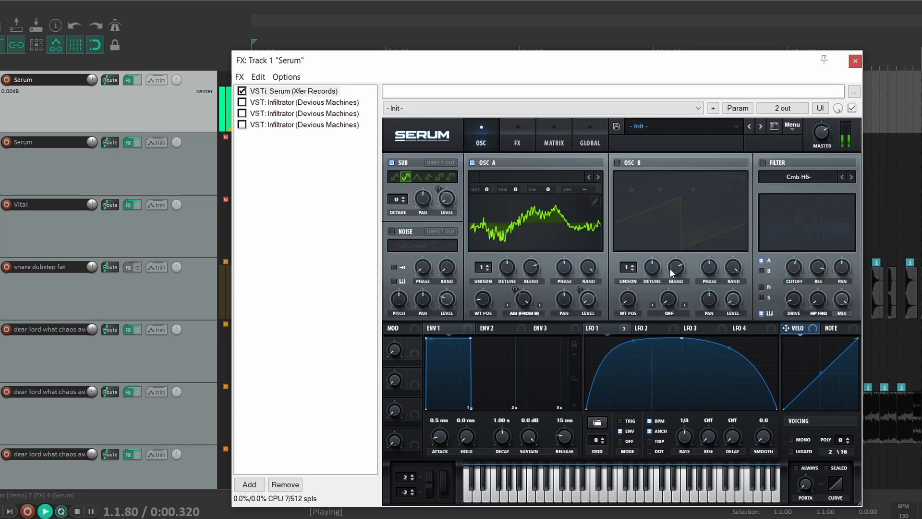
{"action": "left_click", "coordinate": [392, 162]}
{"action": "key", "text": "space"}
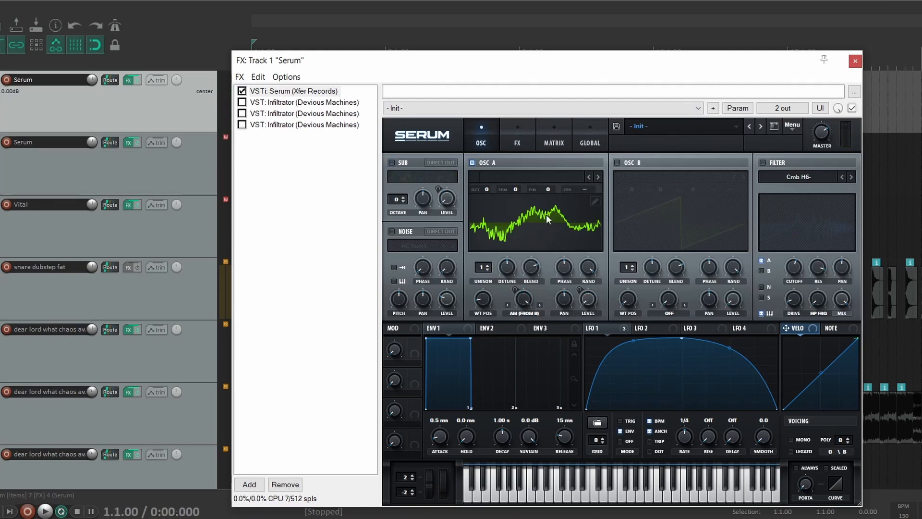
Audition Osc A alone by playing the track from the start twice
{"action": "key", "text": "space"}
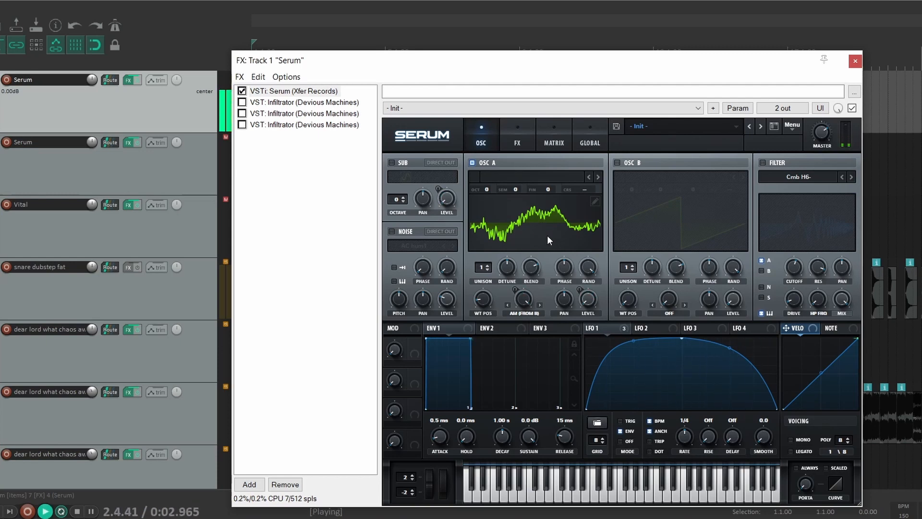
{"action": "key", "text": "space"}
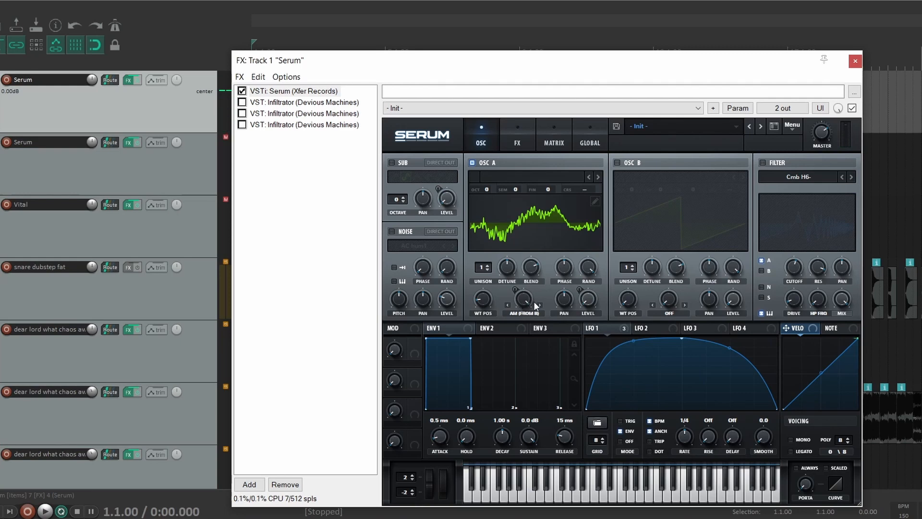
{"action": "key", "text": "space"}
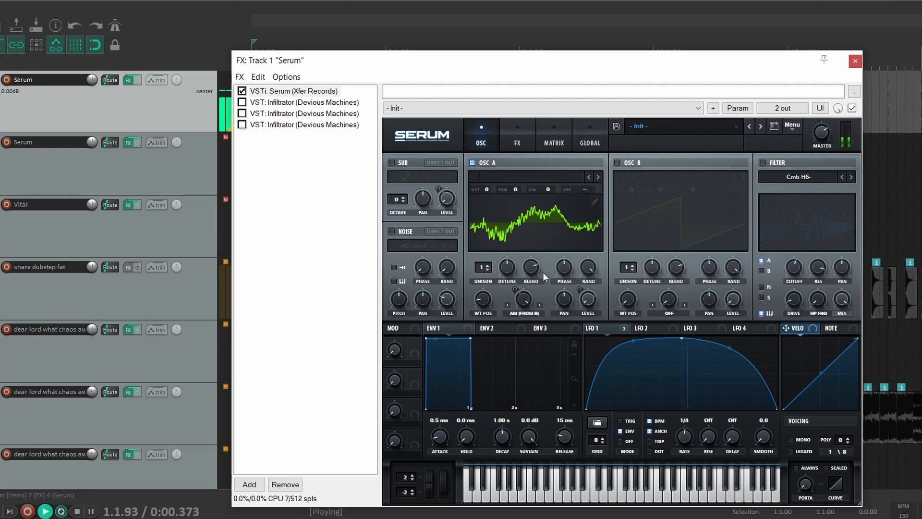
{"action": "key", "text": "space"}
Compare playback with Osc B on and off to hear its effect on Osc A's AM modulation, leaving Osc B on
{"action": "left_click", "coordinate": [617, 163]}
{"action": "key", "text": "space"}
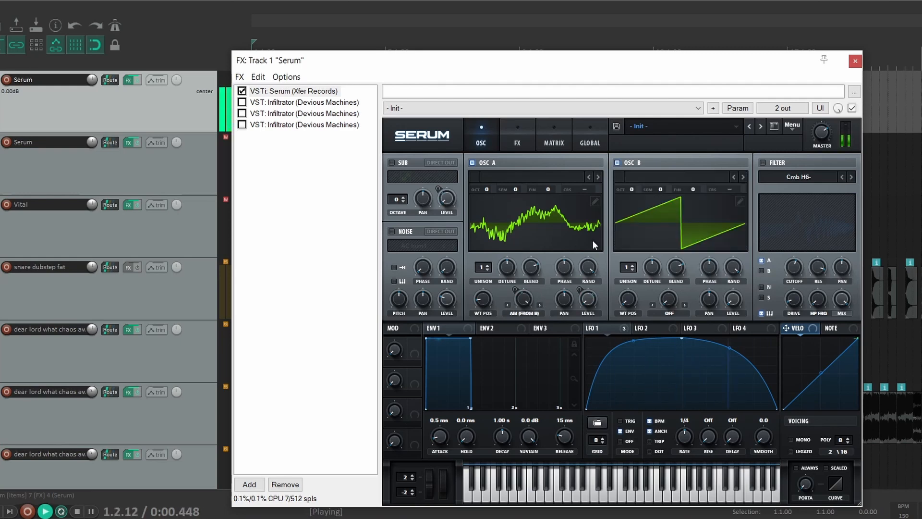
{"action": "left_click", "coordinate": [617, 162]}
{"action": "key", "text": "space"}
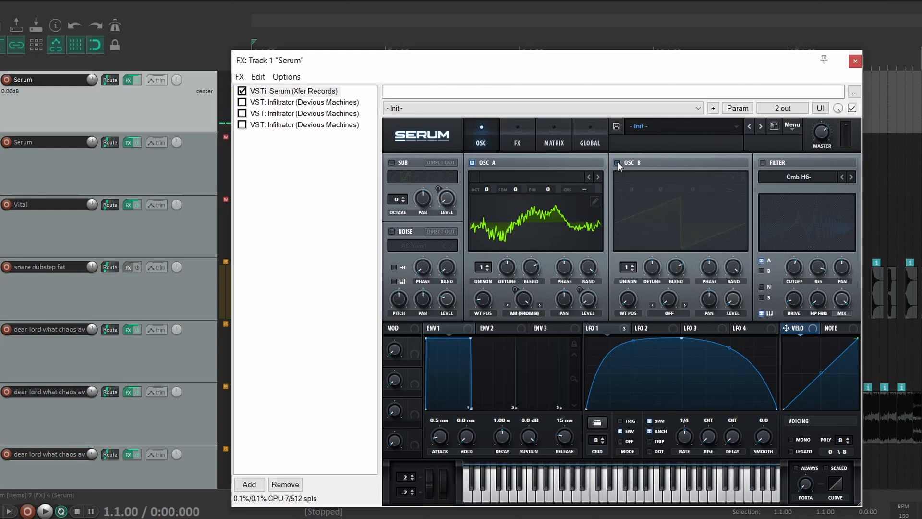
{"action": "key", "text": "space"}
{"action": "left_click", "coordinate": [618, 162]}
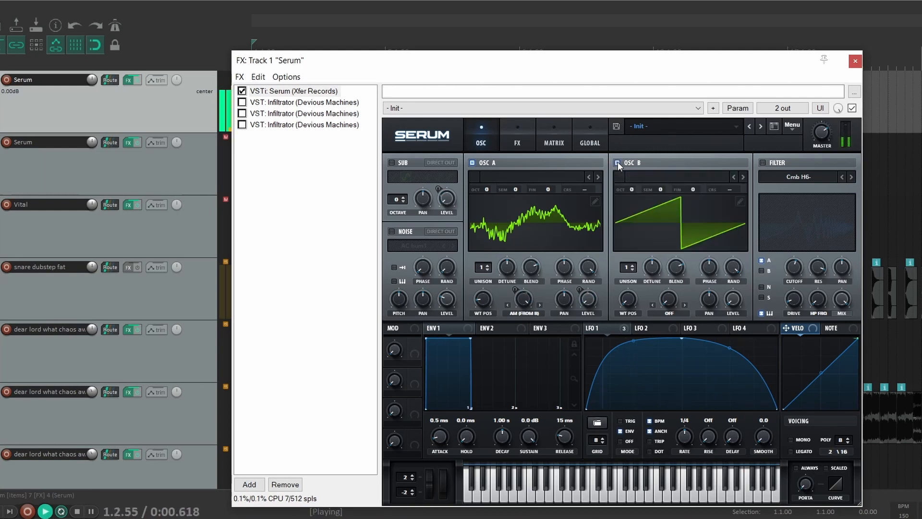
Re-enable the Sub oscillator and the Cmb H6- filter, listening to each during playback
{"action": "left_click", "coordinate": [391, 162]}
{"action": "key", "text": "space"}
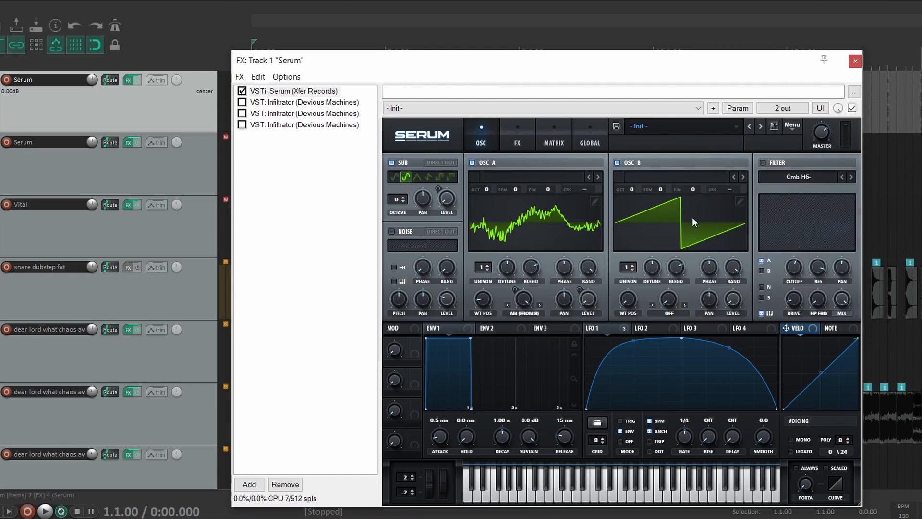
{"action": "key", "text": "space"}
{"action": "left_click", "coordinate": [762, 162]}
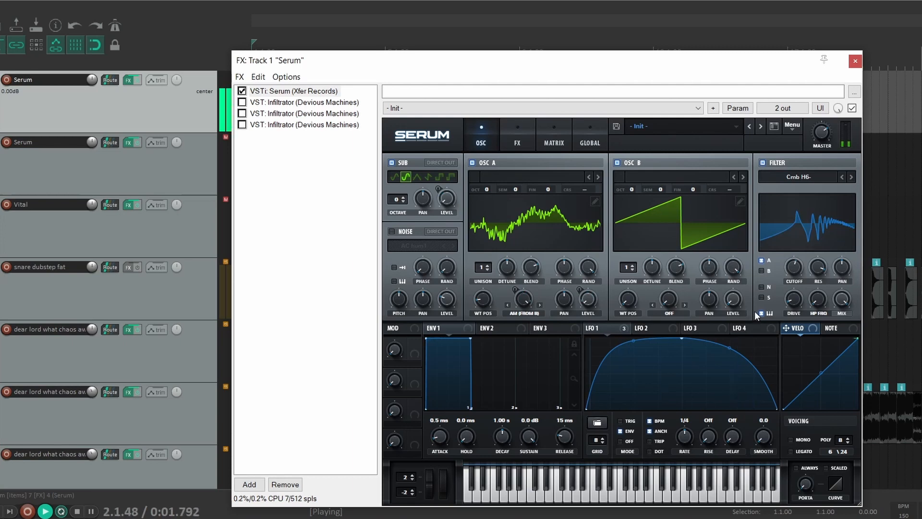
{"action": "key", "text": "space"}
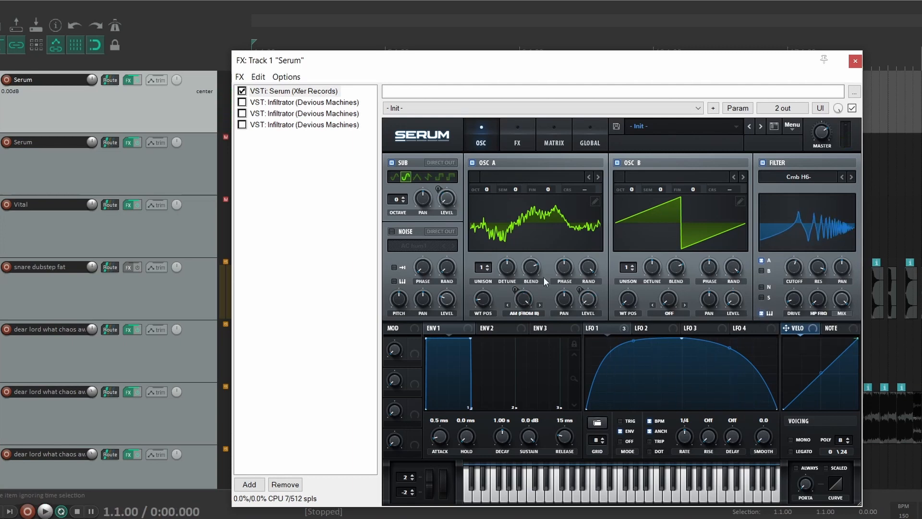
Re-enable Serum's Distortion and Hyper/Dimension effects during playback, then return to the oscillator view
{"action": "left_click", "coordinate": [525, 140]}
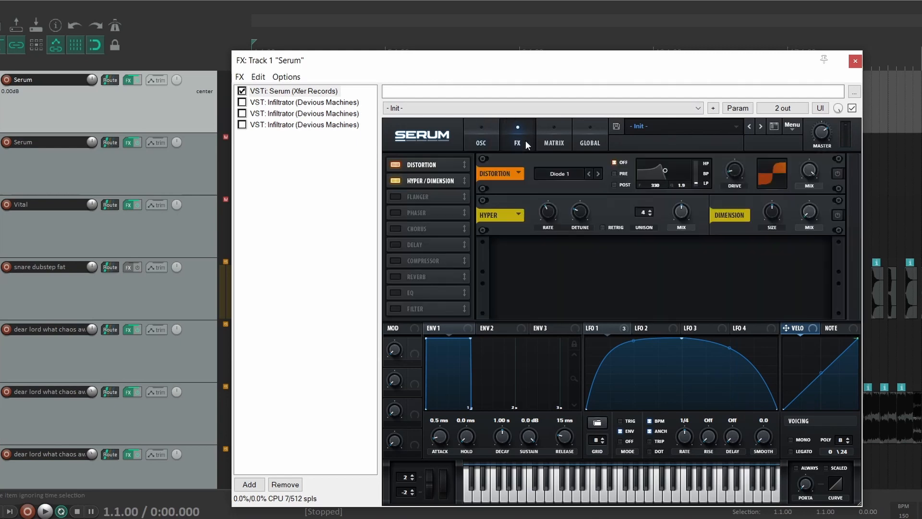
{"action": "key", "text": "space"}
{"action": "left_click", "coordinate": [838, 173]}
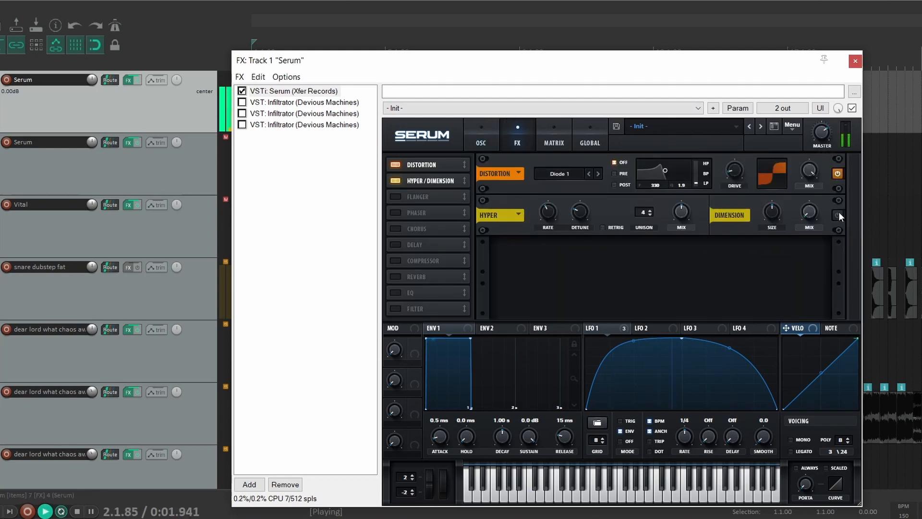
{"action": "left_click", "coordinate": [838, 215]}
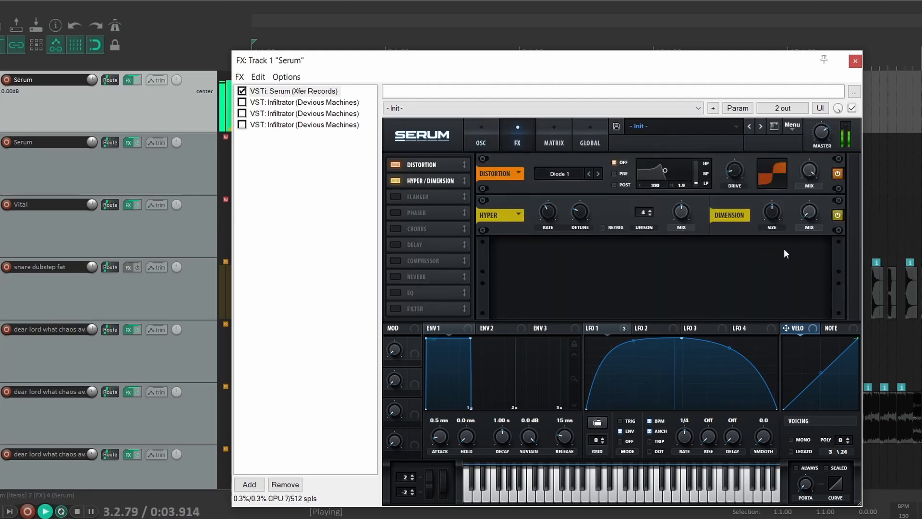
{"action": "key", "text": "space"}
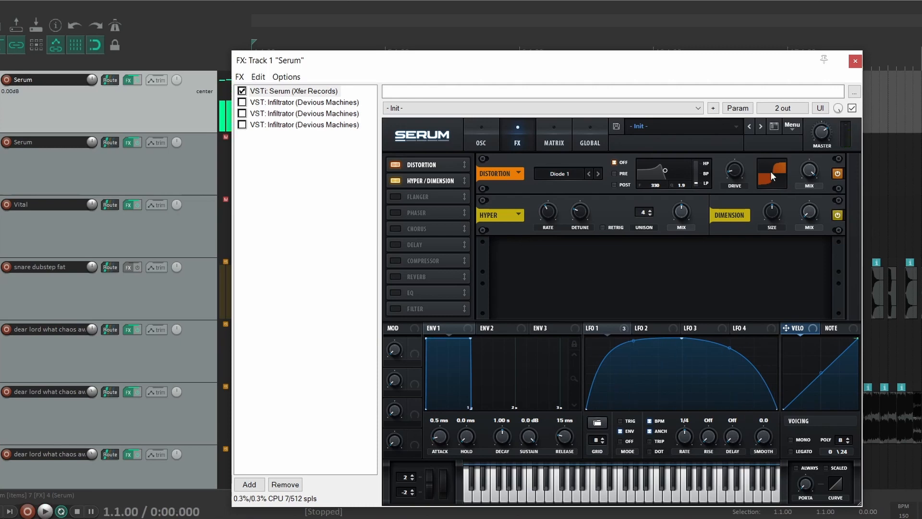
{"action": "left_click", "coordinate": [480, 140]}
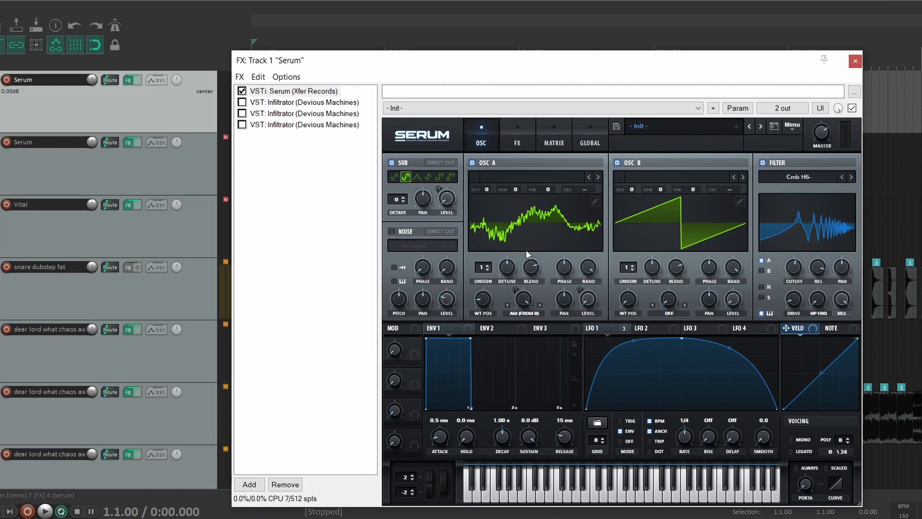
Open the first Infiltrator in the chain, enable it, and reposition its window so the whole plugin is visible
{"action": "left_click", "coordinate": [299, 105]}
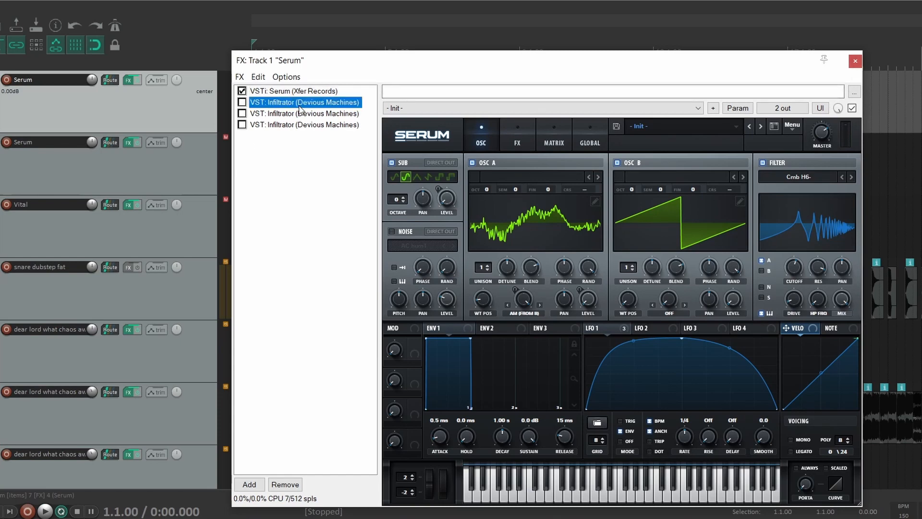
{"action": "left_click", "coordinate": [242, 56]}
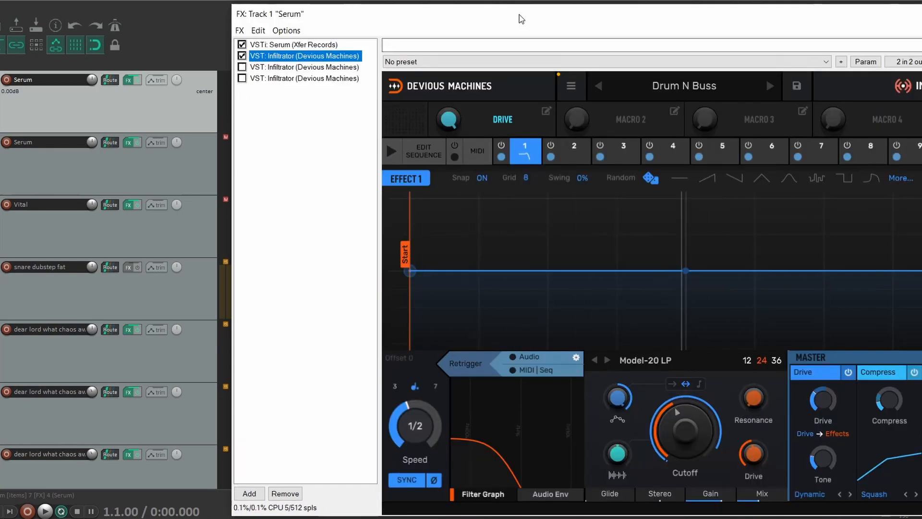
{"action": "left_click_drag", "start_coordinate": [521, 19], "coordinate": [444, 20]}
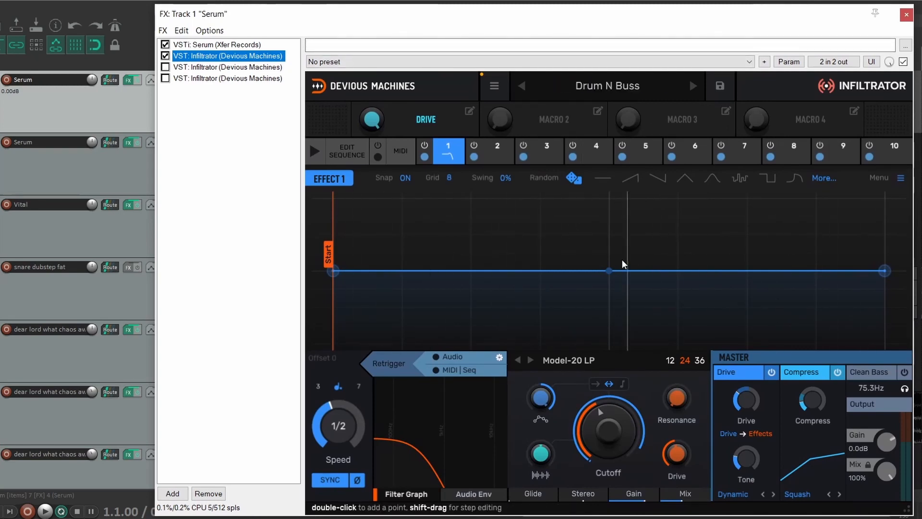
Close the Serum effects window, solo the Vital track instead of Serum, and open Vital's effects chain
{"action": "left_click", "coordinate": [907, 15]}
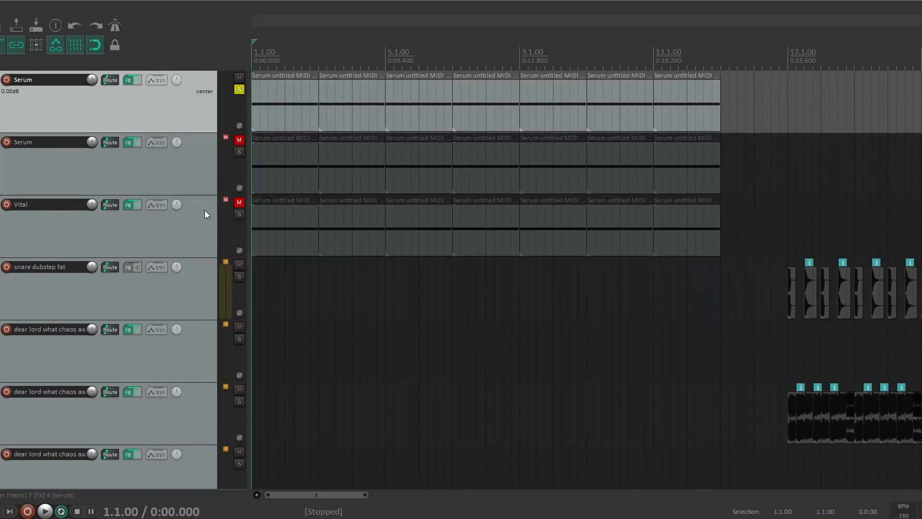
{"action": "left_click", "coordinate": [242, 214]}
{"action": "left_click", "coordinate": [239, 90]}
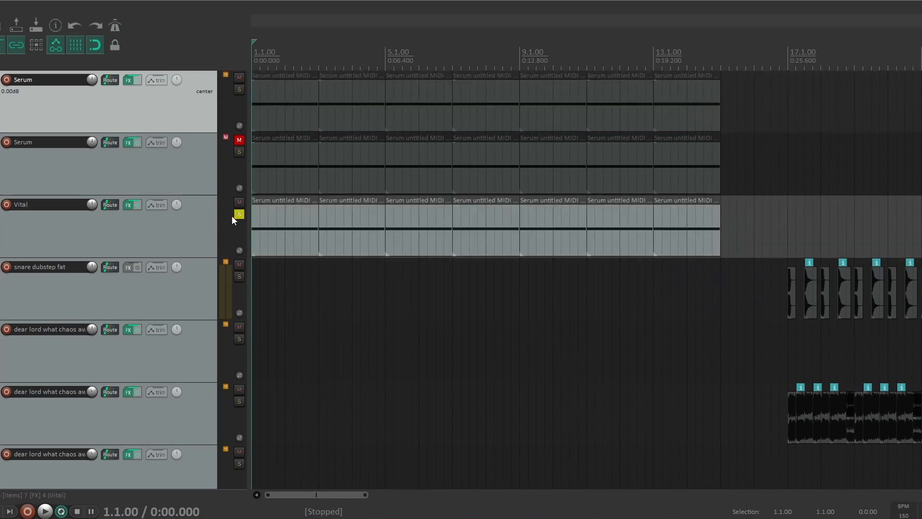
{"action": "left_click", "coordinate": [148, 226]}
{"action": "left_click", "coordinate": [127, 205]}
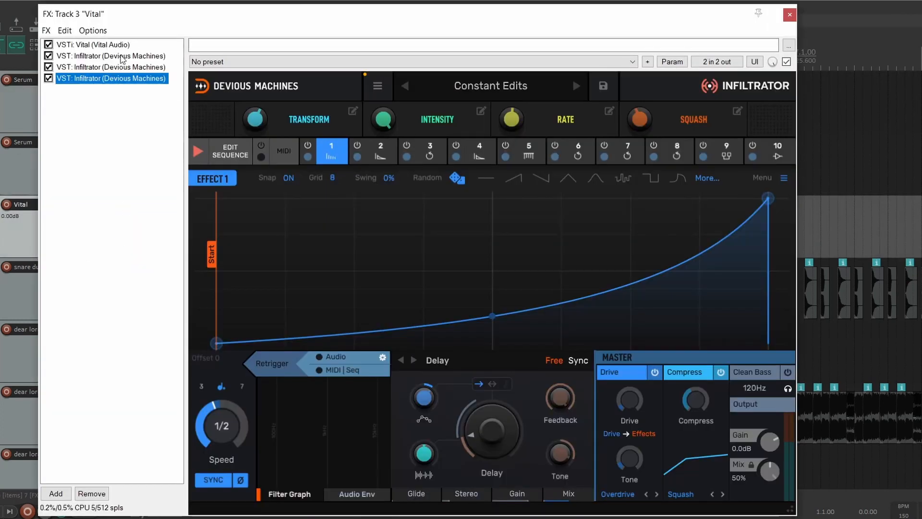
Bypass the three Infiltrators on the Vital track and bring up the Vital synth in a repositioned window
{"action": "left_click", "coordinate": [48, 56]}
{"action": "left_click", "coordinate": [92, 45]}
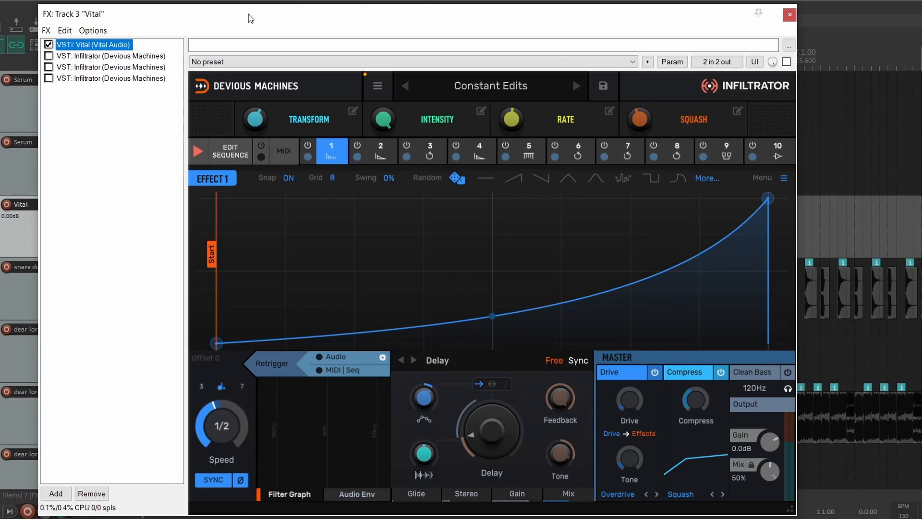
{"action": "left_click_drag", "start_coordinate": [249, 17], "coordinate": [504, 162]}
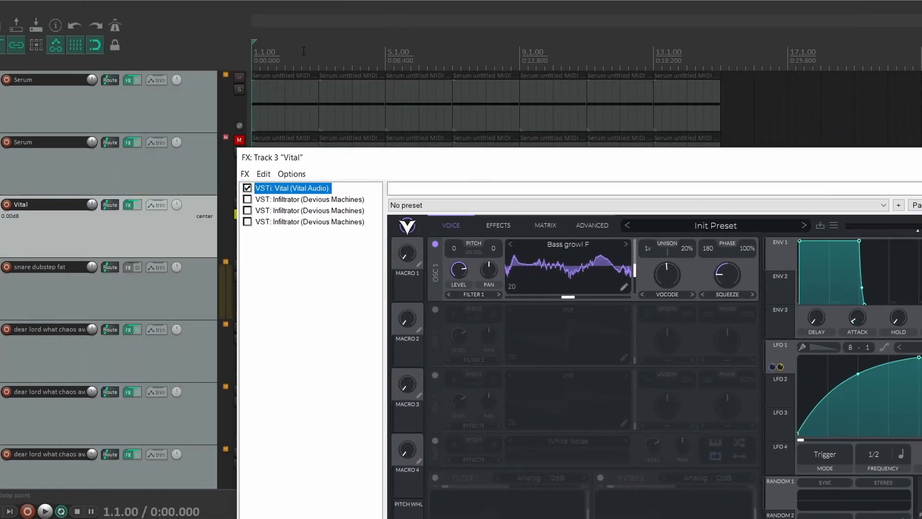
{"action": "left_click_drag", "start_coordinate": [403, 158], "coordinate": [305, 55]}
Play the dry Vital bass growl patch, then re-enable its Infiltrators and close the effects window
{"action": "key", "text": "space"}
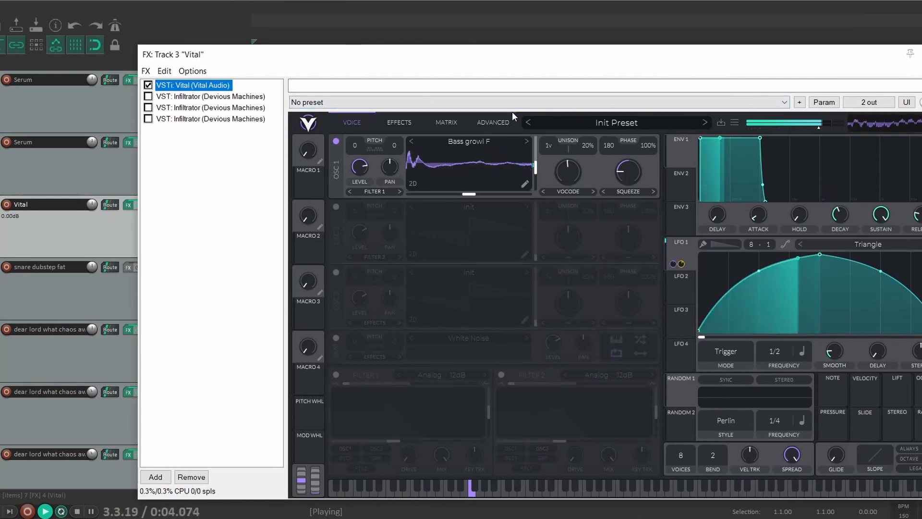
{"action": "key", "text": "space"}
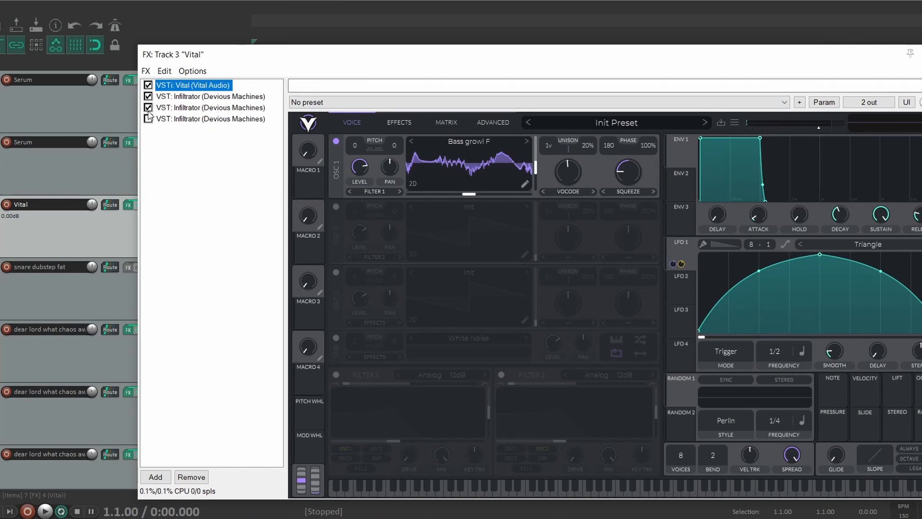
{"action": "key", "text": "Escape"}
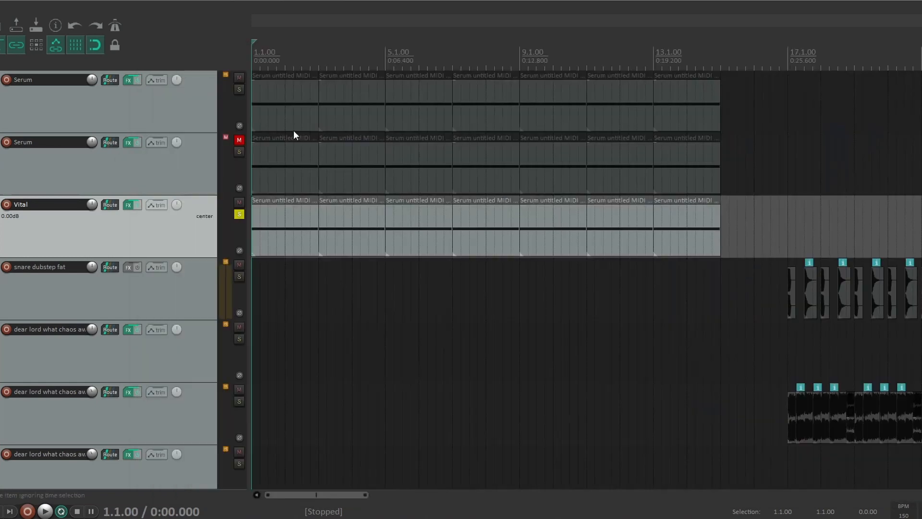
Mute the Vital track and solo the first Serum track
{"action": "left_click", "coordinate": [178, 105]}
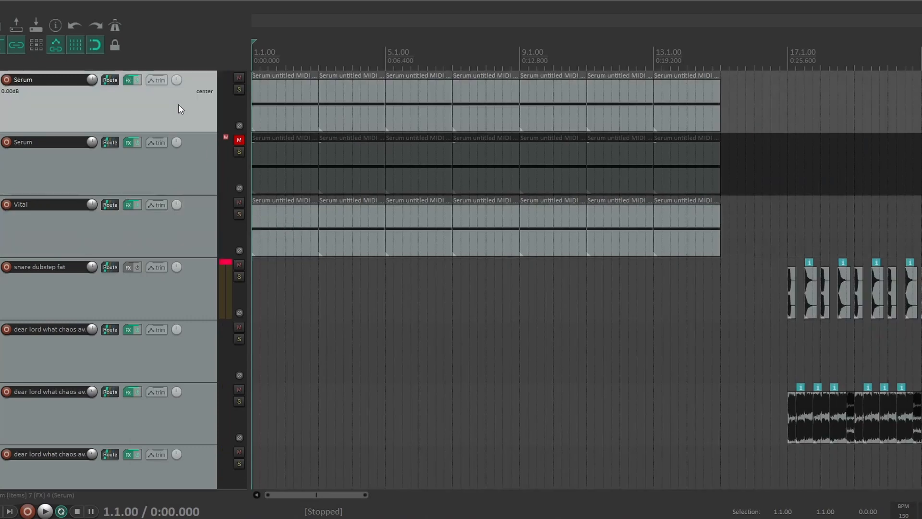
{"action": "left_click", "coordinate": [239, 202]}
{"action": "left_click", "coordinate": [239, 89]}
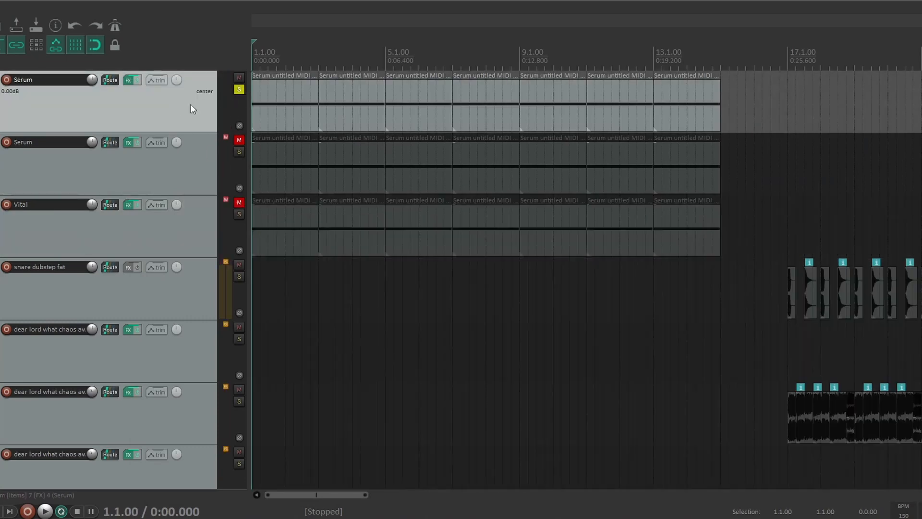
Open the first Serum track's effects chain and enable the Drum N Buss Infiltrator during playback to hear its effect
{"action": "left_click", "coordinate": [127, 80]}
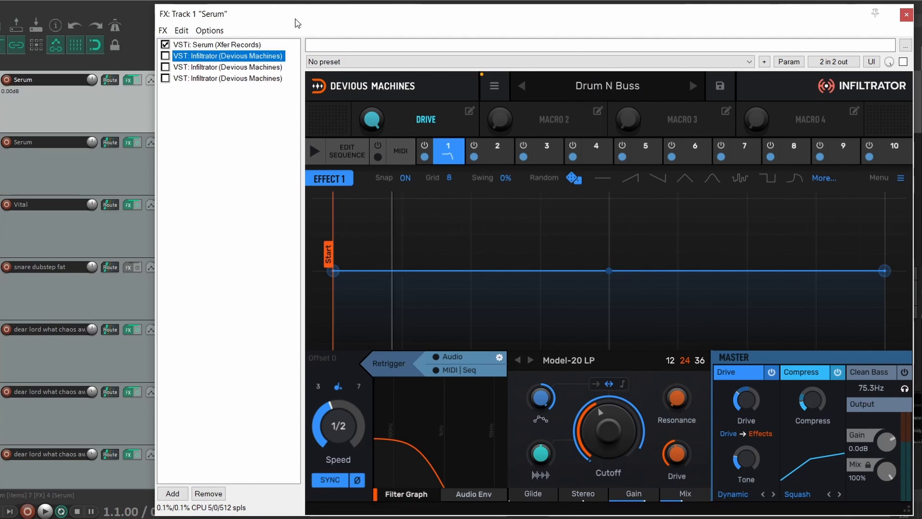
{"action": "mouse_move", "coordinate": [303, 26]}
{"action": "left_mouse_down"}
{"action": "mouse_move", "coordinate": [276, 316]}
{"action": "mouse_move", "coordinate": [336, 78]}
{"action": "mouse_move", "coordinate": [297, 40]}
{"action": "left_mouse_up"}
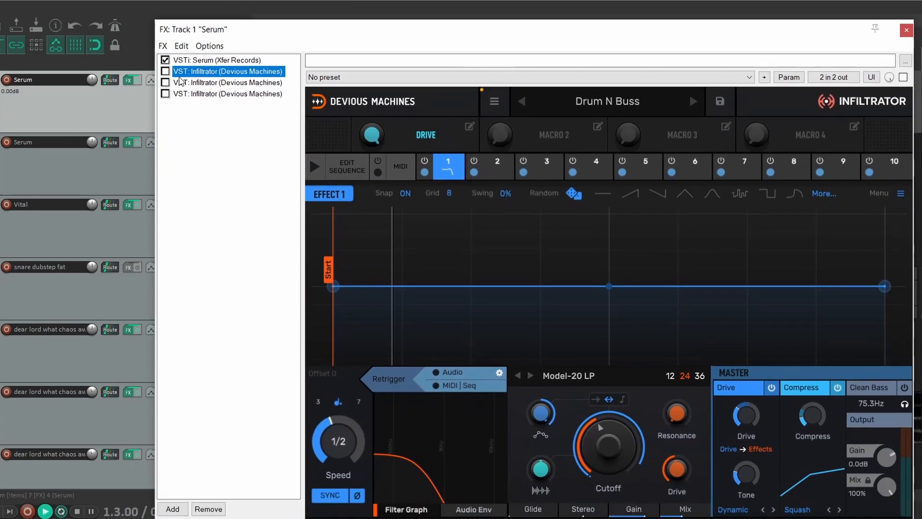
{"action": "left_click", "coordinate": [165, 71]}
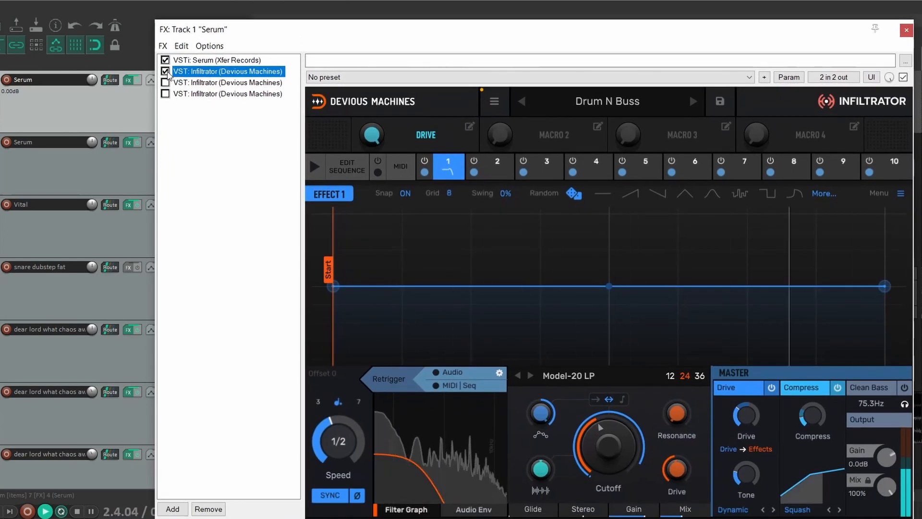
{"action": "key", "text": "space"}
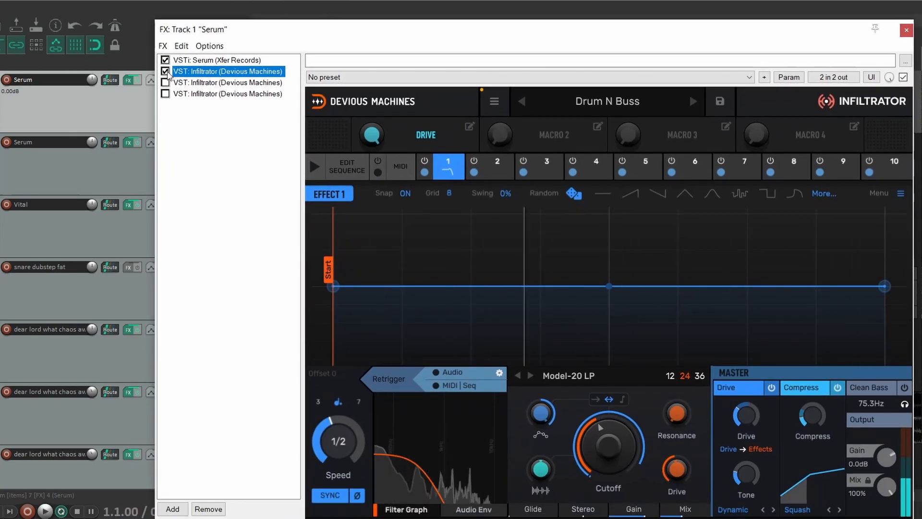
{"action": "key", "text": "space"}
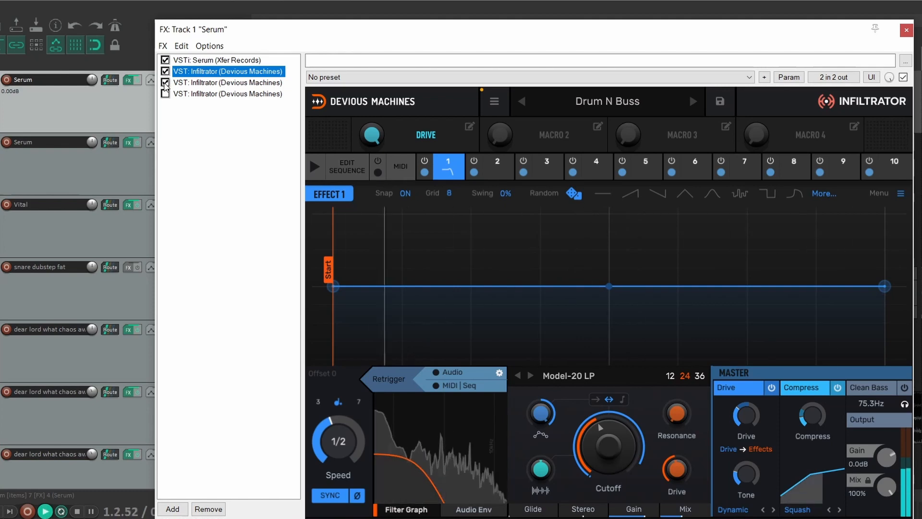
Enable the 1991 and A Few Glitches Infiltrators during playback, viewing each one, then close the effects window
{"action": "left_click", "coordinate": [165, 82]}
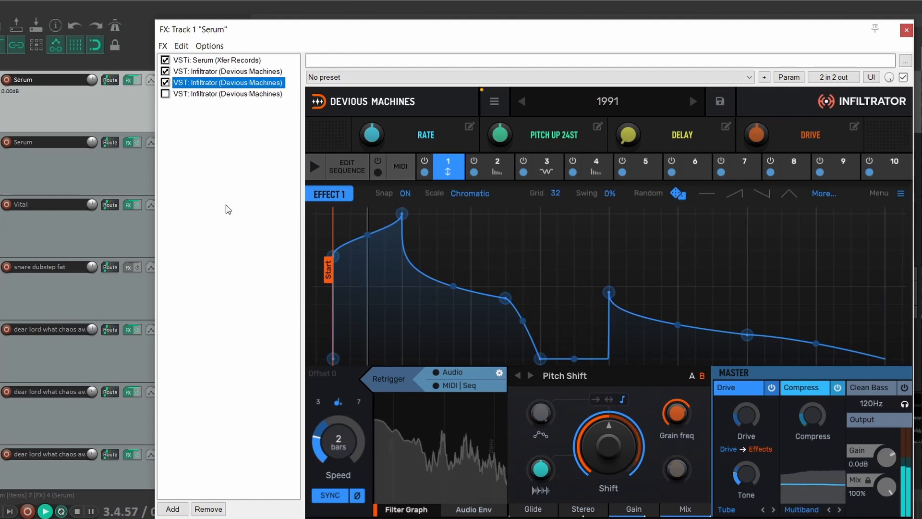
{"action": "left_click", "coordinate": [165, 93]}
{"action": "left_click", "coordinate": [194, 95]}
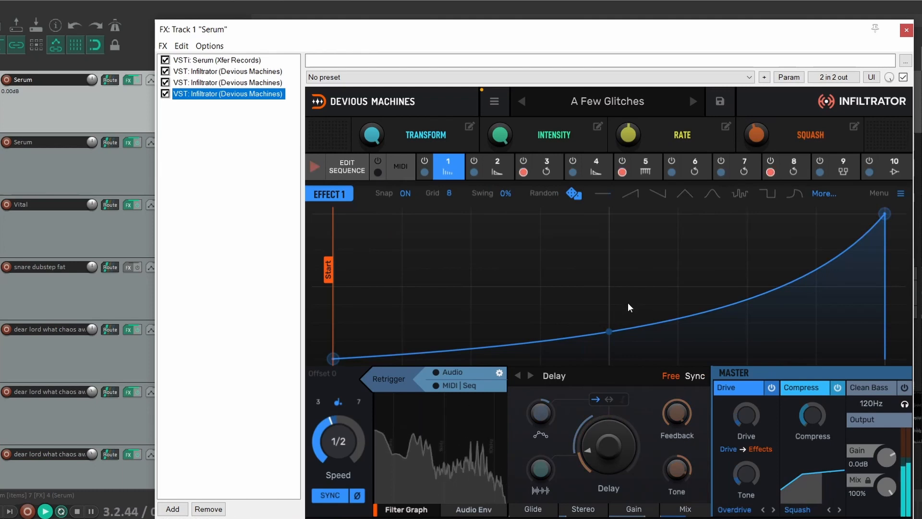
{"action": "key", "text": "space"}
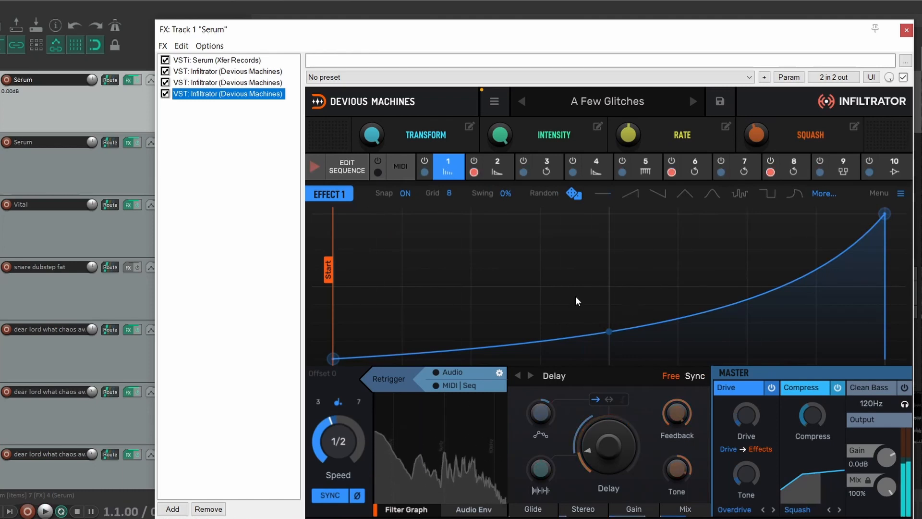
{"action": "left_click", "coordinate": [315, 169]}
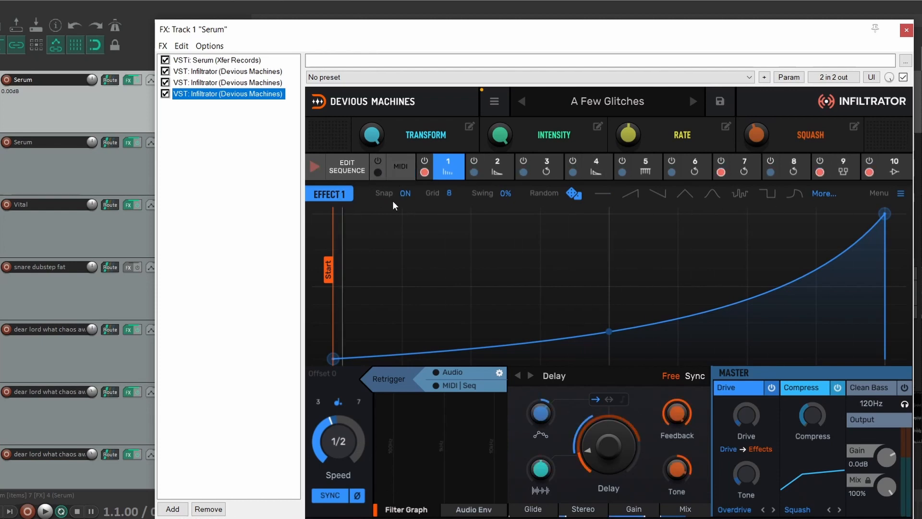
{"action": "left_click", "coordinate": [906, 29]}
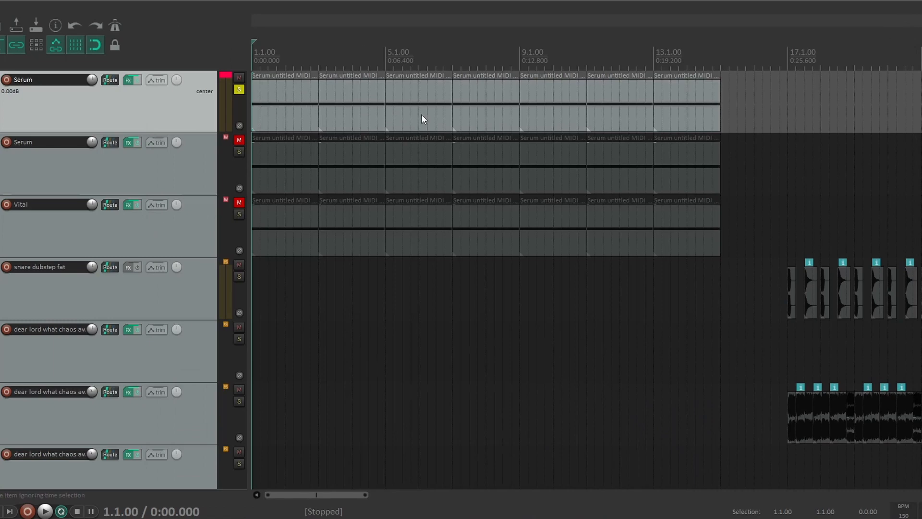
Unsolo the first Serum track and reopen its chain briefly to view the Serum oscillator page
{"action": "left_click", "coordinate": [239, 91]}
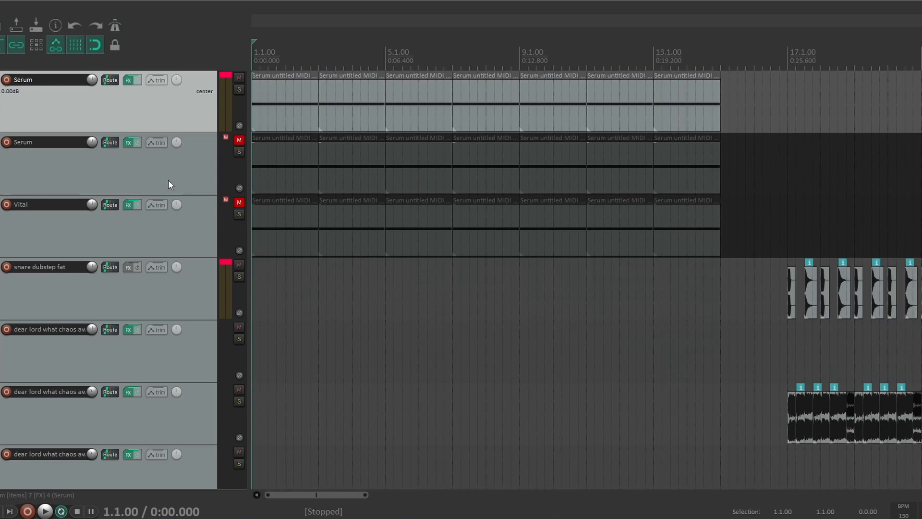
{"action": "left_click", "coordinate": [127, 82]}
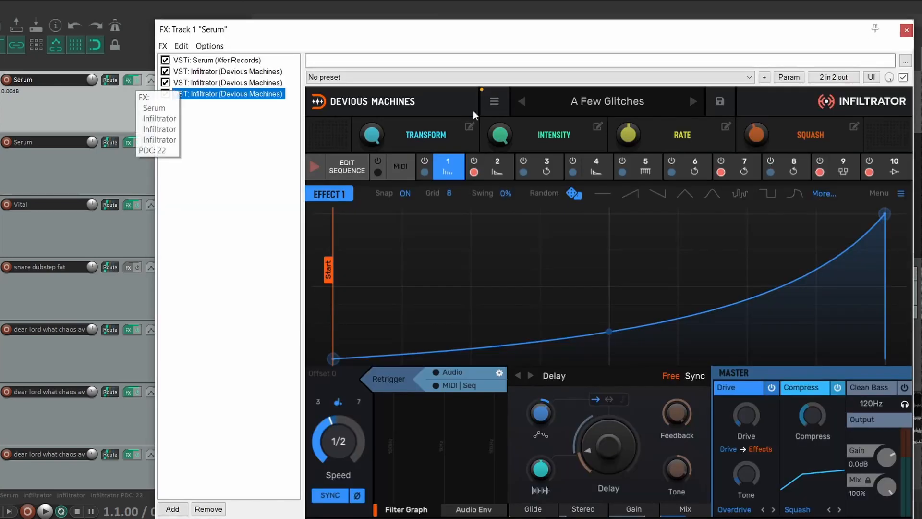
{"action": "left_click", "coordinate": [245, 60]}
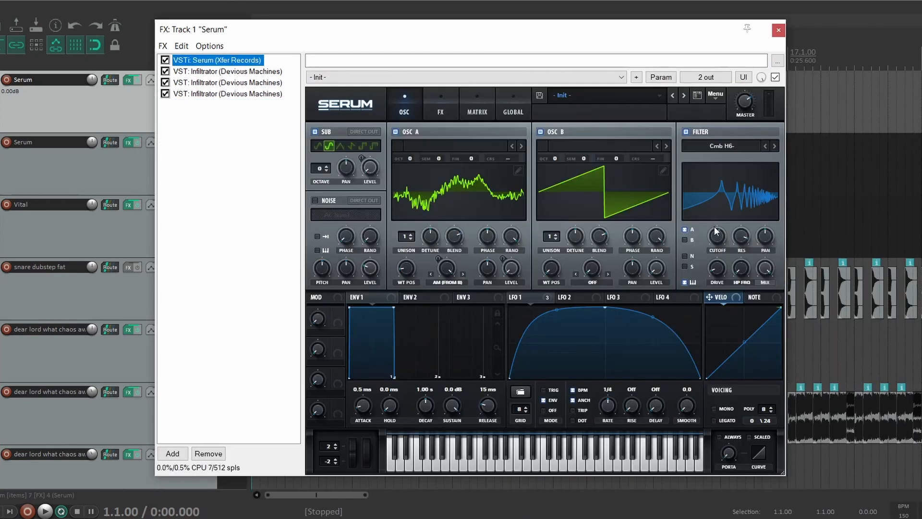
{"action": "left_click", "coordinate": [778, 30]}
Locate the audio sin.wav recording on the audio sin track and play it from its start
{"action": "scroll", "coordinate": [67, 242], "scroll_direction": "down", "scroll_amount": 5}
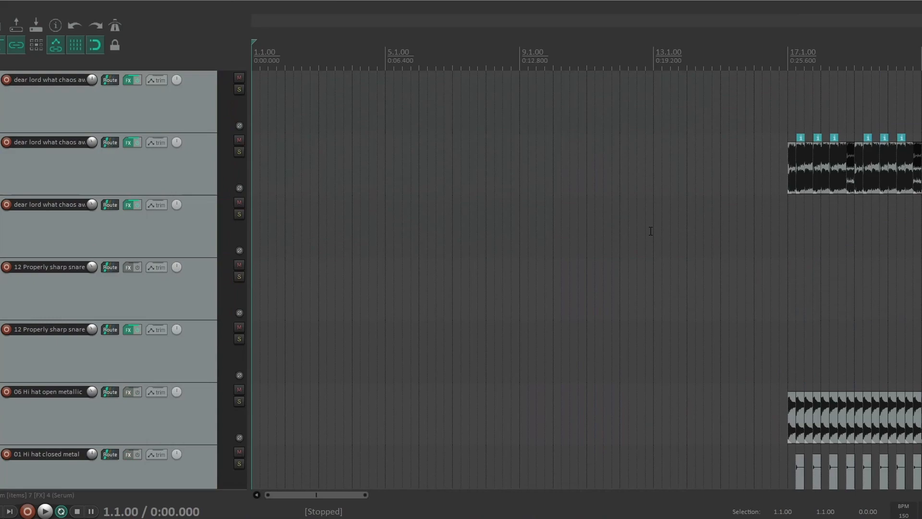
{"action": "scroll", "coordinate": [651, 231], "scroll_direction": "right", "scroll_amount": 6}
{"action": "left_click", "coordinate": [651, 231]}
{"action": "scroll", "coordinate": [651, 231], "scroll_direction": "right", "scroll_amount": 8}
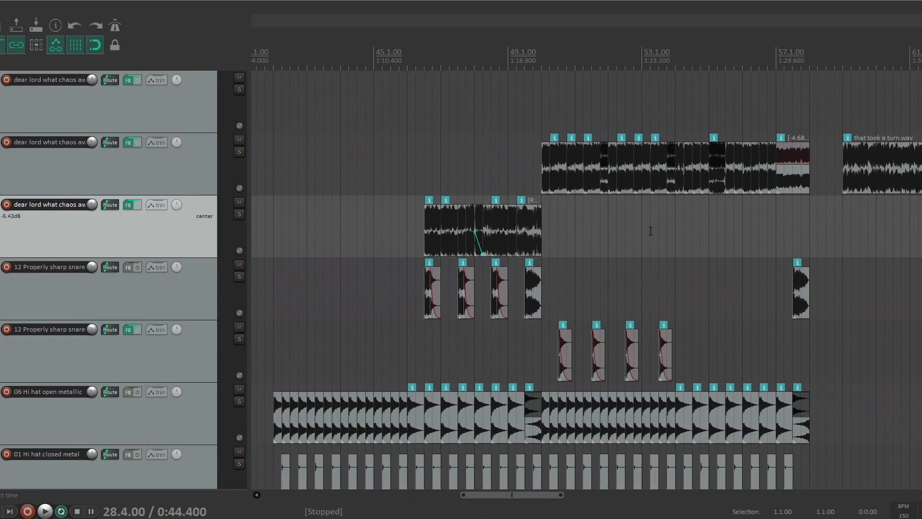
{"action": "scroll", "coordinate": [651, 231], "scroll_direction": "right", "scroll_amount": 12}
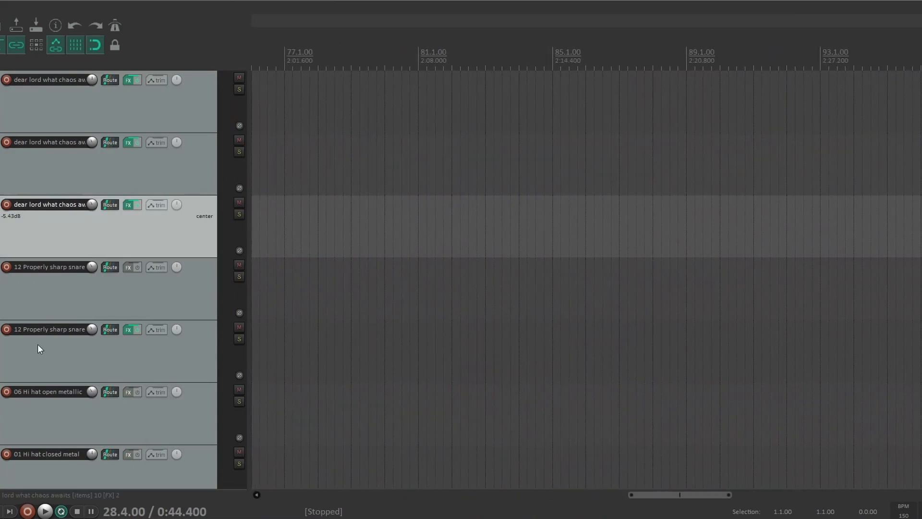
{"action": "scroll", "coordinate": [38, 348], "scroll_direction": "down", "scroll_amount": 4}
{"action": "scroll", "coordinate": [379, 262], "scroll_direction": "left", "scroll_amount": 8}
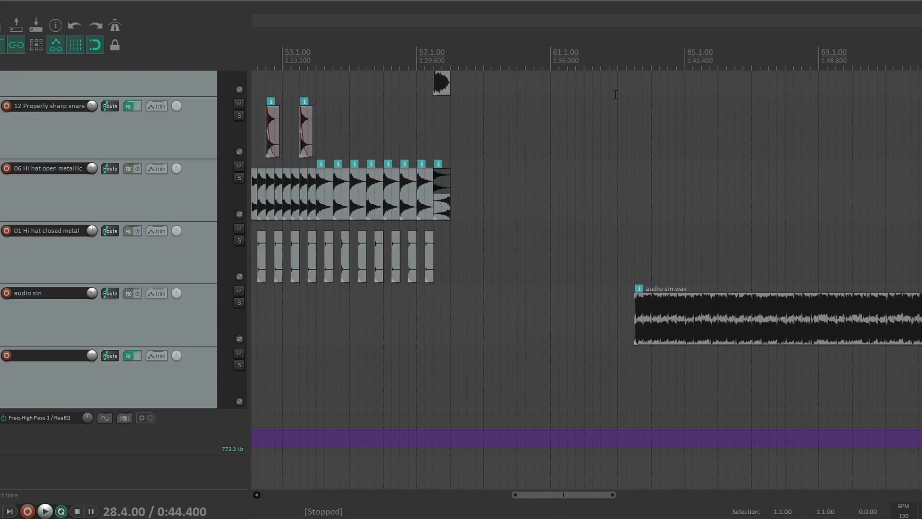
{"action": "left_click", "coordinate": [634, 64]}
{"action": "key", "text": "space"}
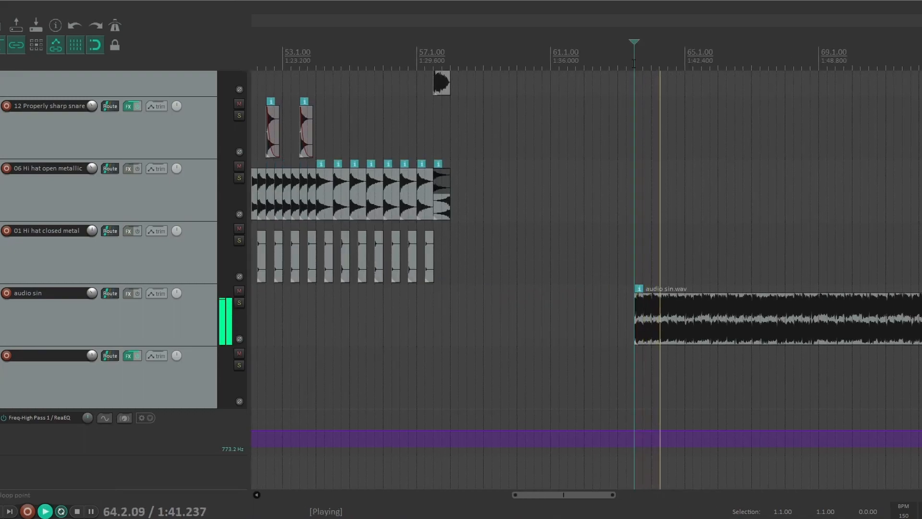
{"action": "scroll", "coordinate": [595, 211], "scroll_direction": "down", "scroll_amount": 2}
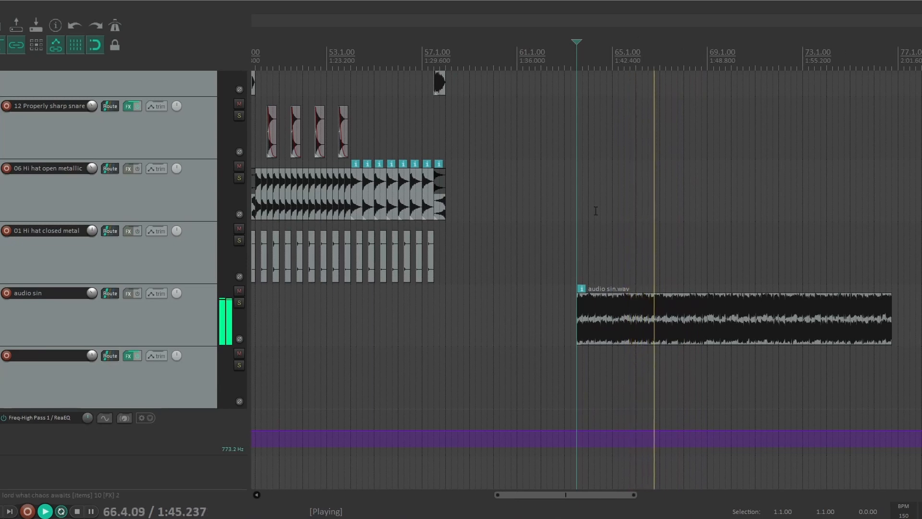
{"action": "key", "text": "space"}
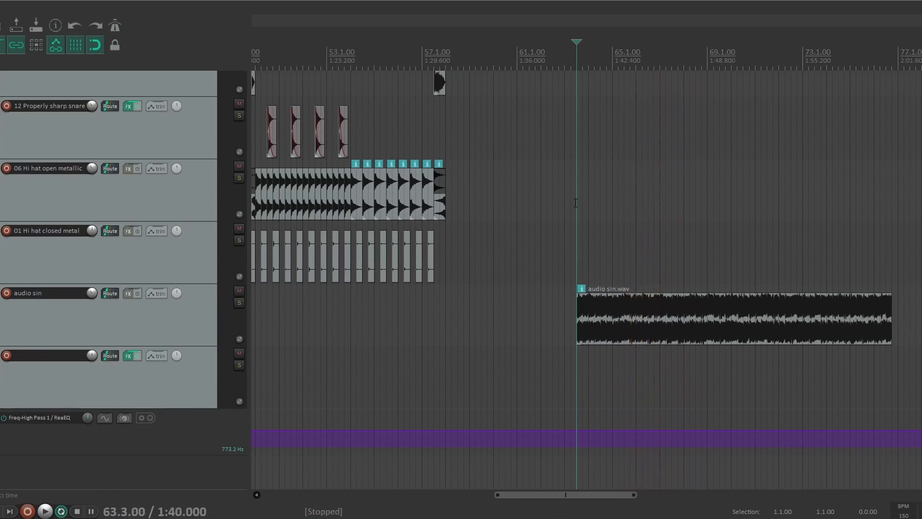
Solo the track holding the chopped audio sin.wav slices and play it from bar 17
{"action": "scroll", "coordinate": [575, 203], "scroll_direction": "down", "scroll_amount": 2}
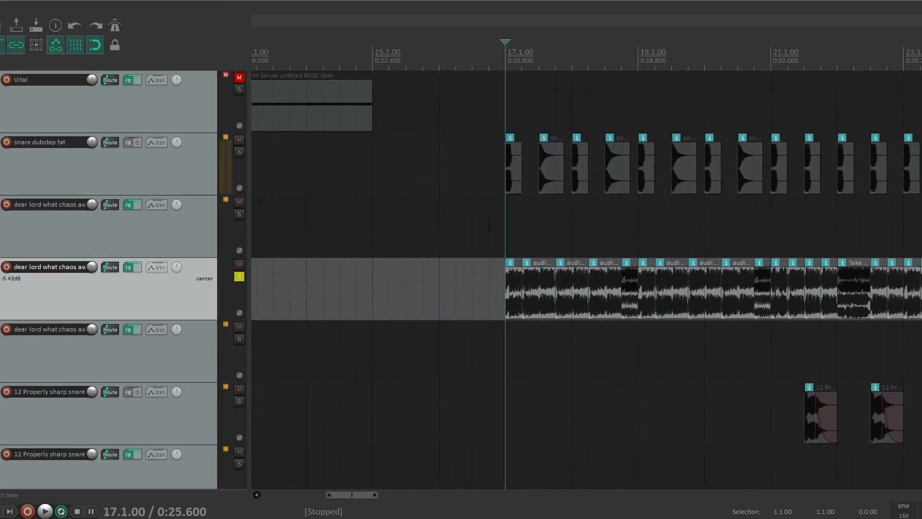
{"action": "scroll", "coordinate": [490, 225], "scroll_direction": "down", "scroll_amount": 1}
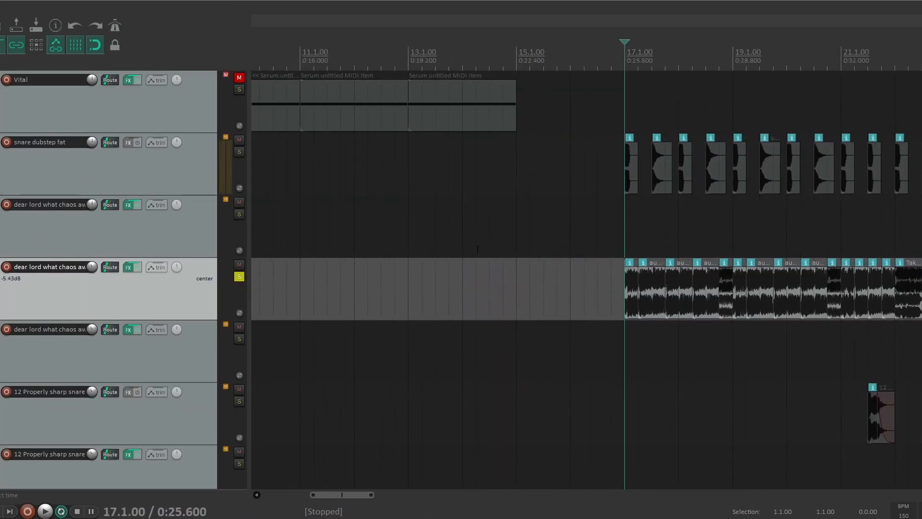
{"action": "scroll", "coordinate": [567, 282], "scroll_direction": "up", "scroll_amount": 4}
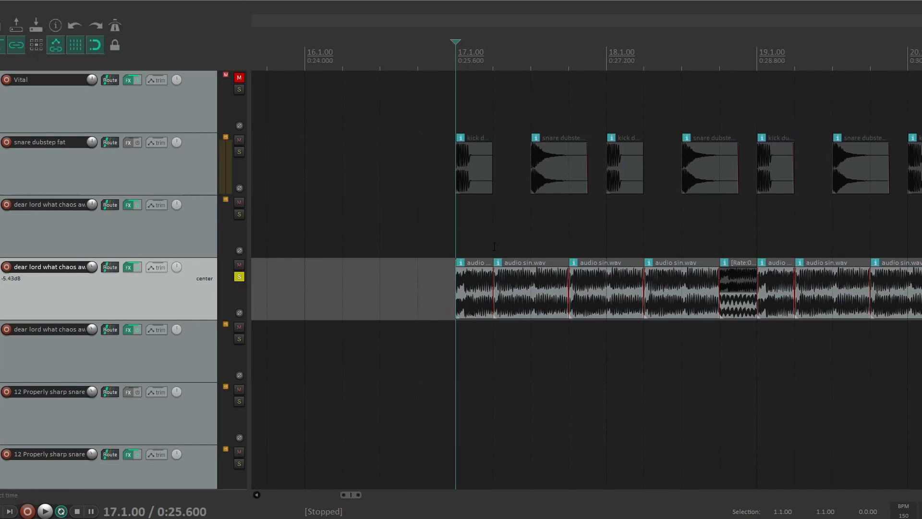
{"action": "key", "text": "space"}
{"action": "key", "text": "space"}
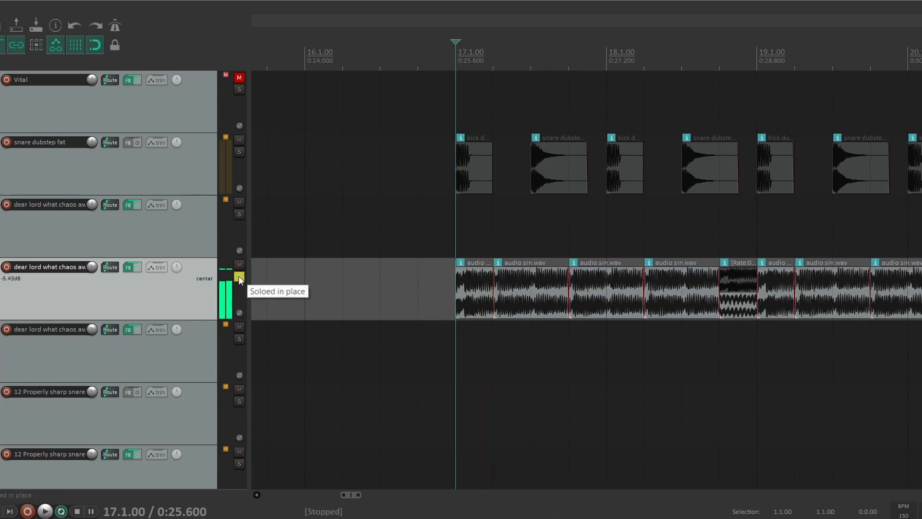
{"action": "key", "text": "space"}
{"action": "key", "text": "space"}
Move the first audio sin.wav slice at bar 17 three beats earlier, away from the other slices
{"action": "left_click_drag", "start_coordinate": [477, 293], "coordinate": [363, 293]}
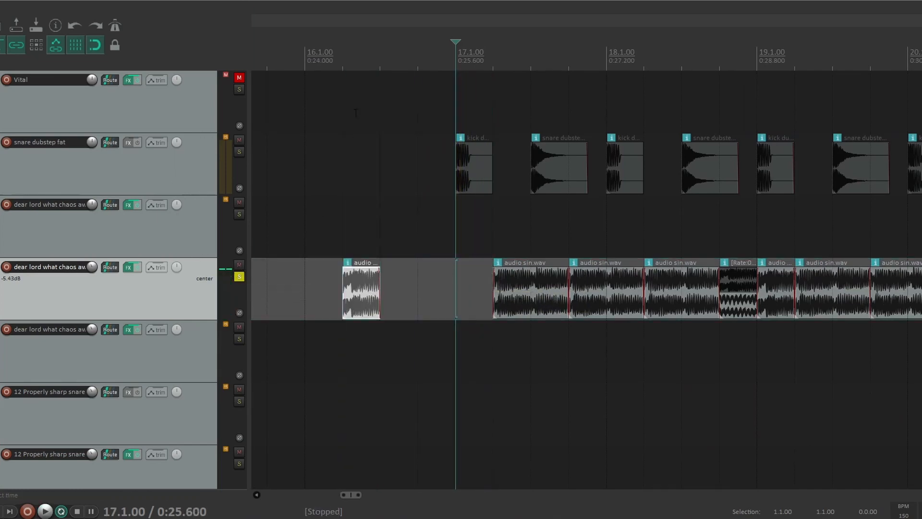
Play the isolated audio sin.wav slice with the playback position set to bar 16
{"action": "left_click", "coordinate": [291, 311]}
{"action": "key", "text": "space"}
{"action": "key", "text": "space"}
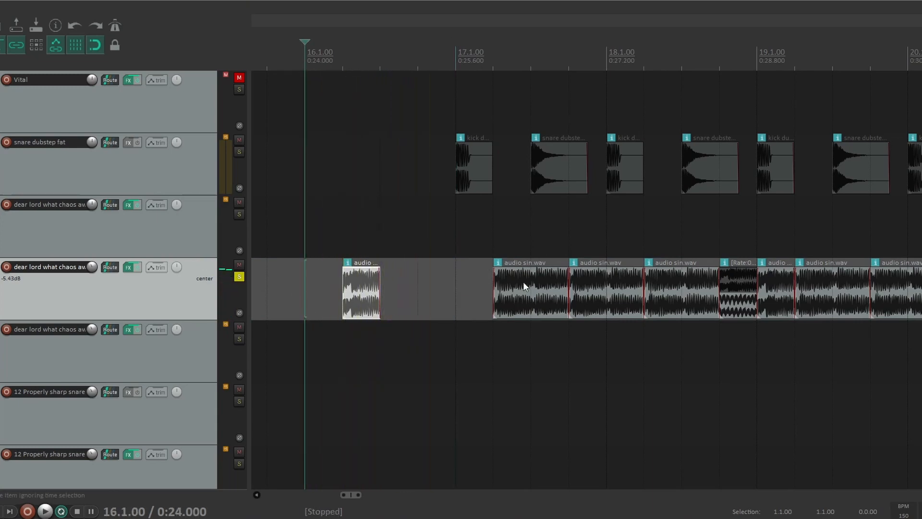
Move the second audio sin.wav slice two beats earlier to 16.4 and play both separated slices from 16.2 with the track effects bypassed
{"action": "left_click_drag", "start_coordinate": [523, 281], "coordinate": [447, 283]}
{"action": "left_click", "coordinate": [414, 57]}
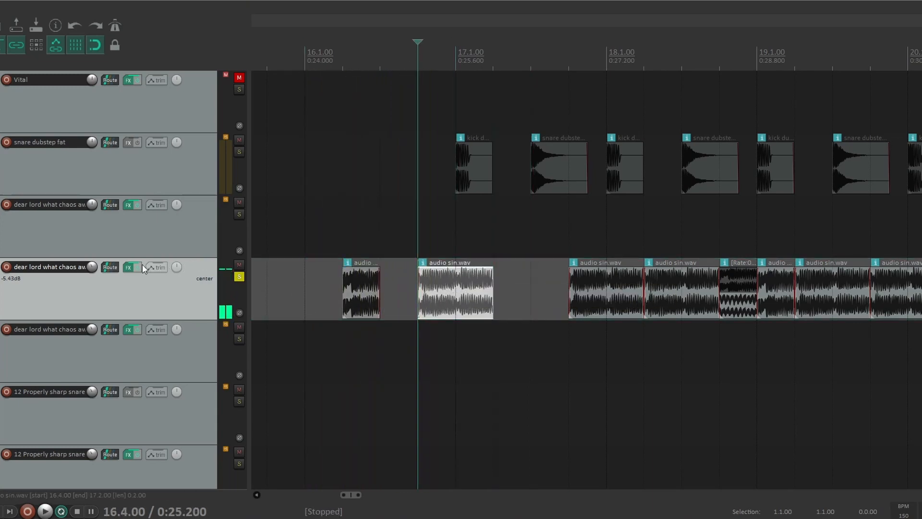
{"action": "left_click", "coordinate": [337, 45]}
{"action": "key", "text": "space"}
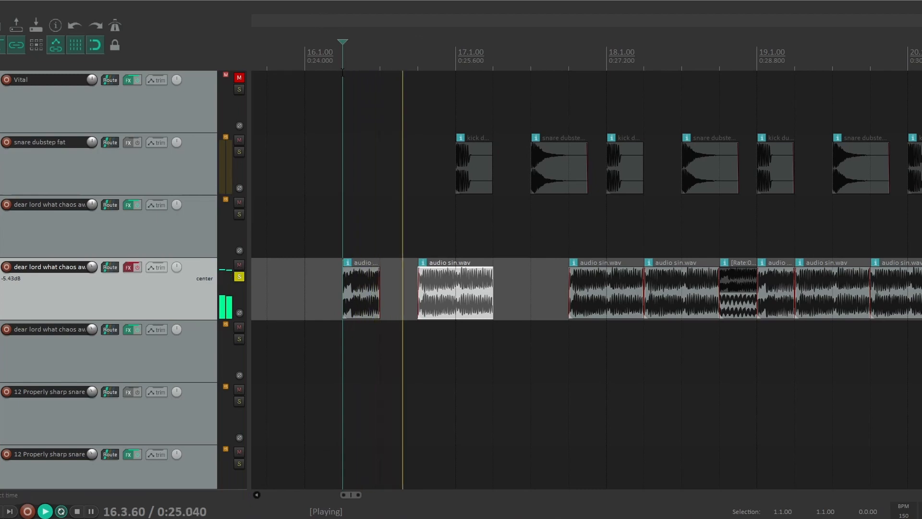
{"action": "key", "text": "space"}
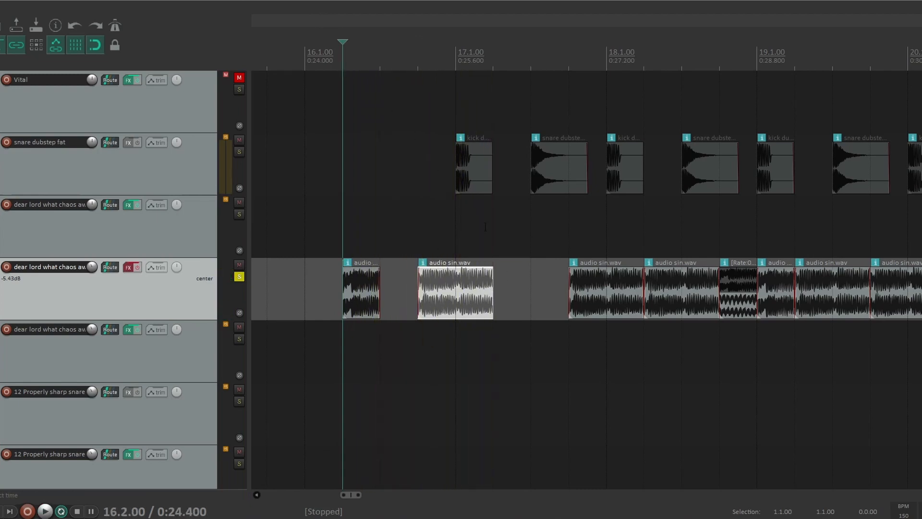
Undo the effects bypass and both audio sin.wav slice moves
{"action": "key", "text": "ctrl+z"}
{"action": "key", "text": "ctrl+z"}
{"action": "key", "text": "ctrl+z"}
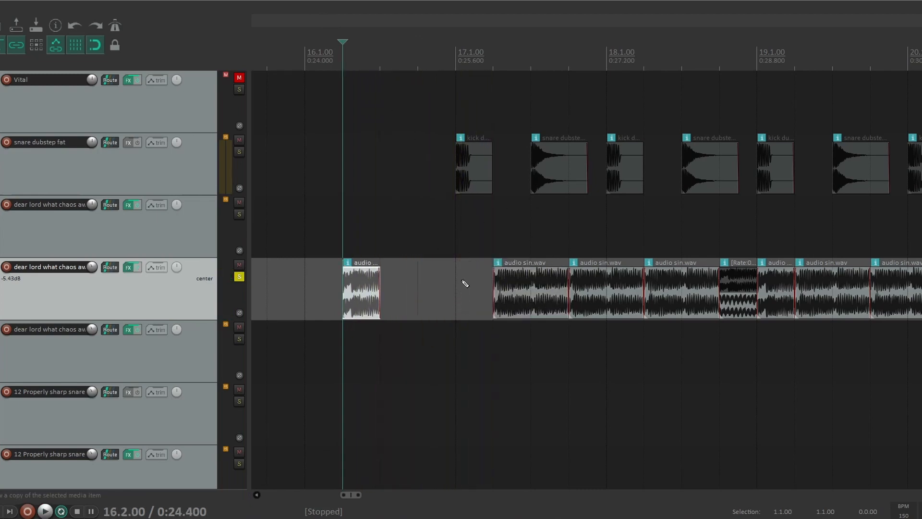
Play the rate-changed audio sin.wav slice from 18.4, and unsolo its track
{"action": "left_click", "coordinate": [719, 65]}
{"action": "key", "text": "space"}
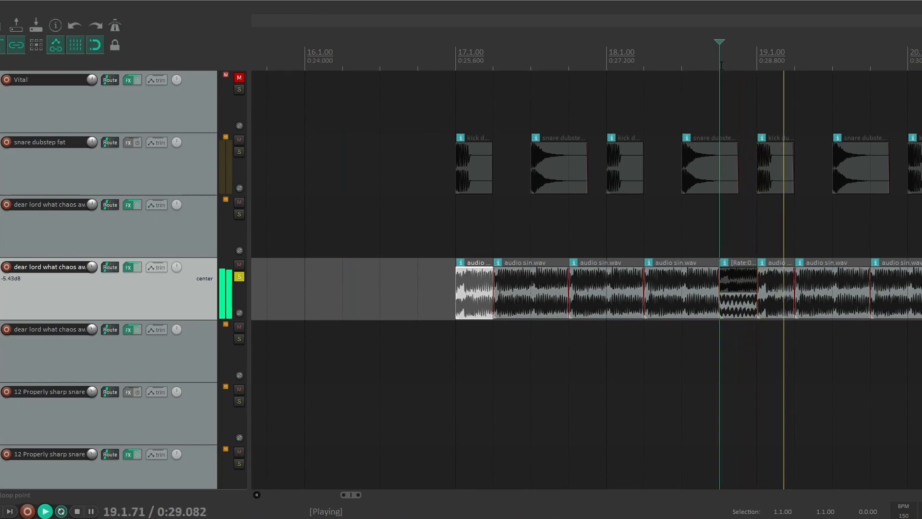
{"action": "key", "text": "space"}
{"action": "left_click", "coordinate": [241, 276]}
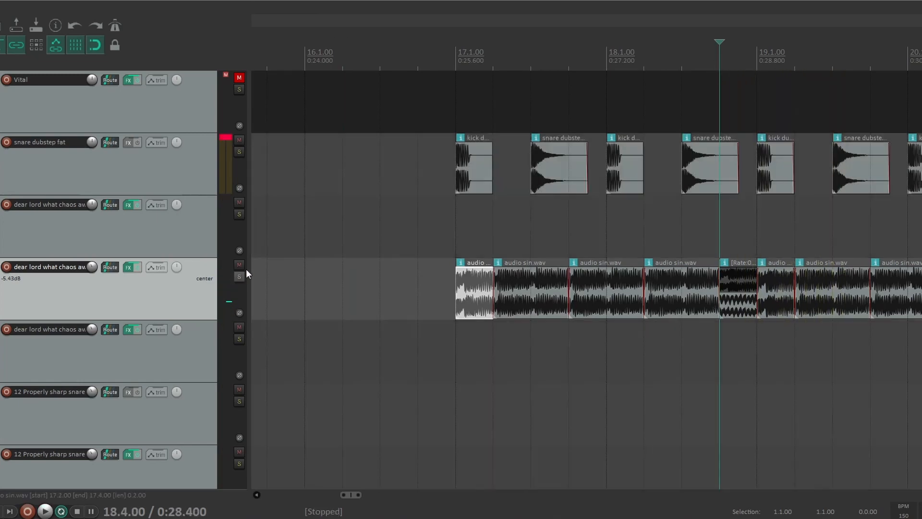
Return to bar 17, bypass the slice track's effects and view its TAL-Filter-2 sidechain curve in the effect chain
{"action": "left_click", "coordinate": [457, 59]}
{"action": "left_click", "coordinate": [135, 267]}
{"action": "left_click", "coordinate": [135, 267]}
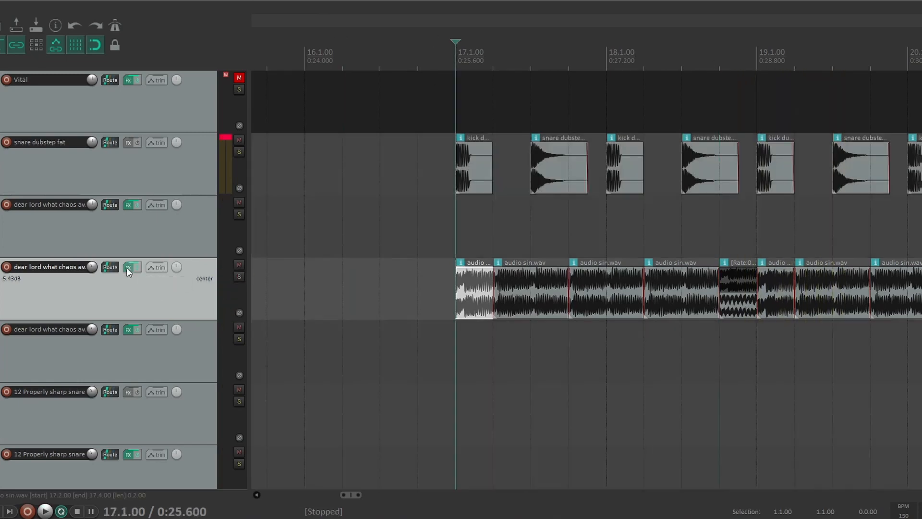
{"action": "left_click", "coordinate": [134, 267]}
{"action": "left_click", "coordinate": [131, 267]}
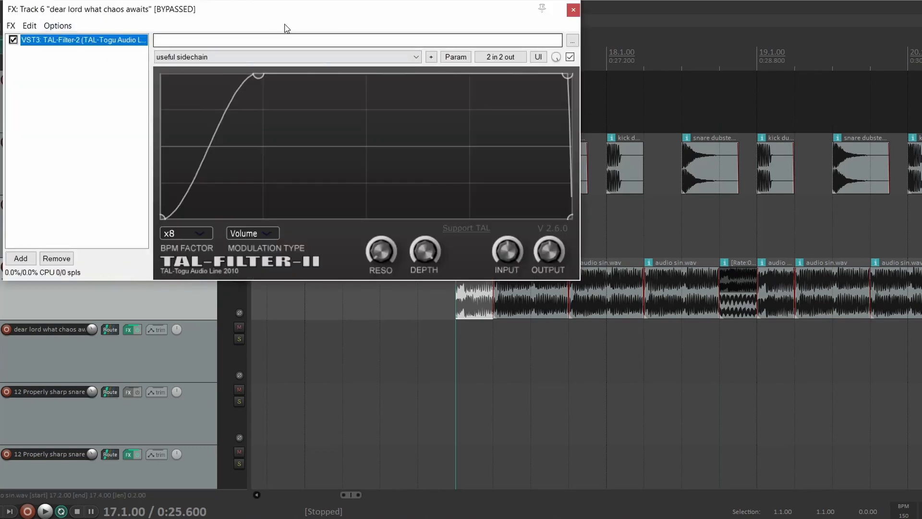
{"action": "left_click", "coordinate": [574, 10]}
Play the full mix from bar 17 while toggling the slice track's sidechain effect to compare the sound
{"action": "left_click", "coordinate": [139, 265]}
{"action": "key", "text": "space"}
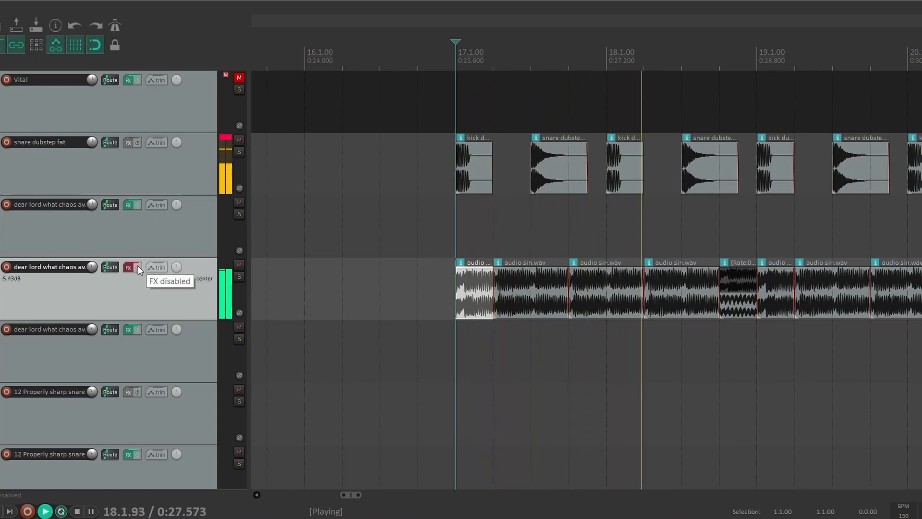
{"action": "scroll", "coordinate": [126, 266], "scroll_direction": "down", "scroll_amount": 4}
{"action": "key", "text": "space"}
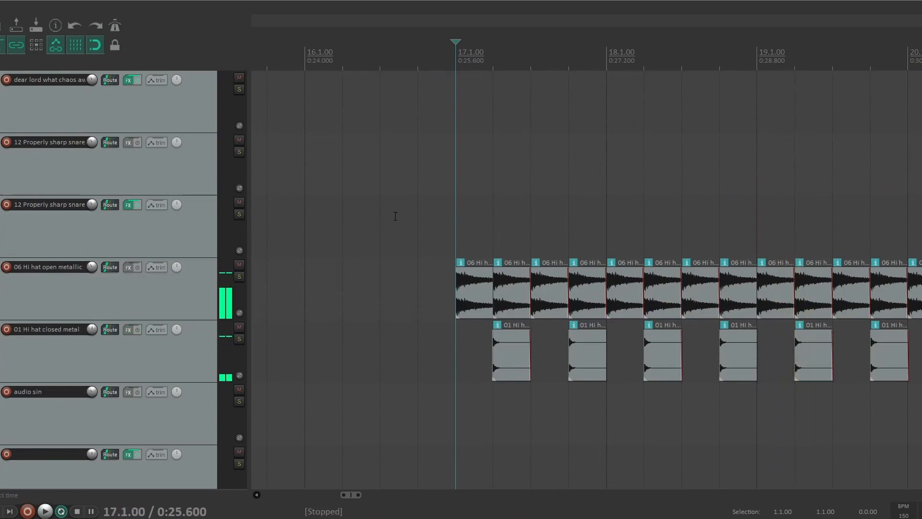
Play the full mix from bar 21 to hear the audio sin.wav slices with the added sharp snares
{"action": "scroll", "coordinate": [604, 215], "scroll_direction": "down", "scroll_amount": 3}
{"action": "scroll", "coordinate": [604, 200], "scroll_direction": "right", "scroll_amount": 5}
{"action": "scroll", "coordinate": [603, 201], "scroll_direction": "right", "scroll_amount": 1}
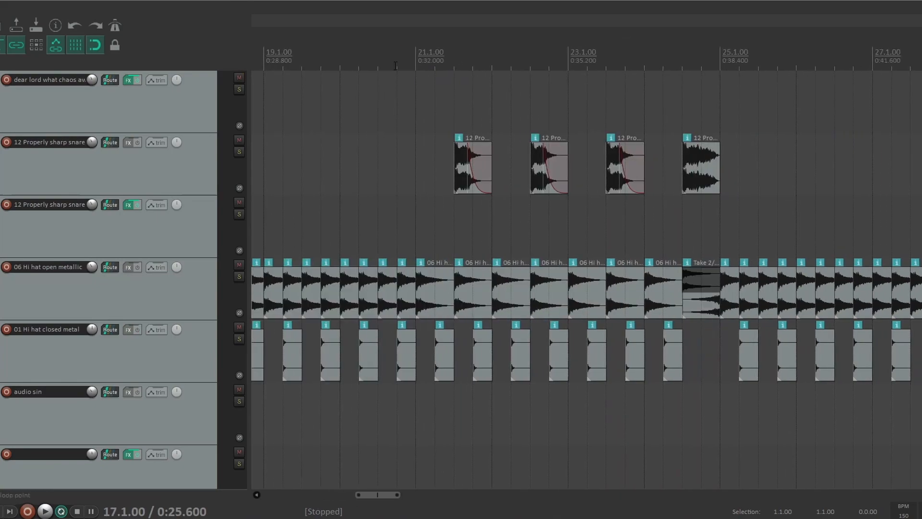
{"action": "left_click", "coordinate": [415, 62]}
{"action": "scroll", "coordinate": [155, 267], "scroll_direction": "up", "scroll_amount": 4}
{"action": "key", "text": "space"}
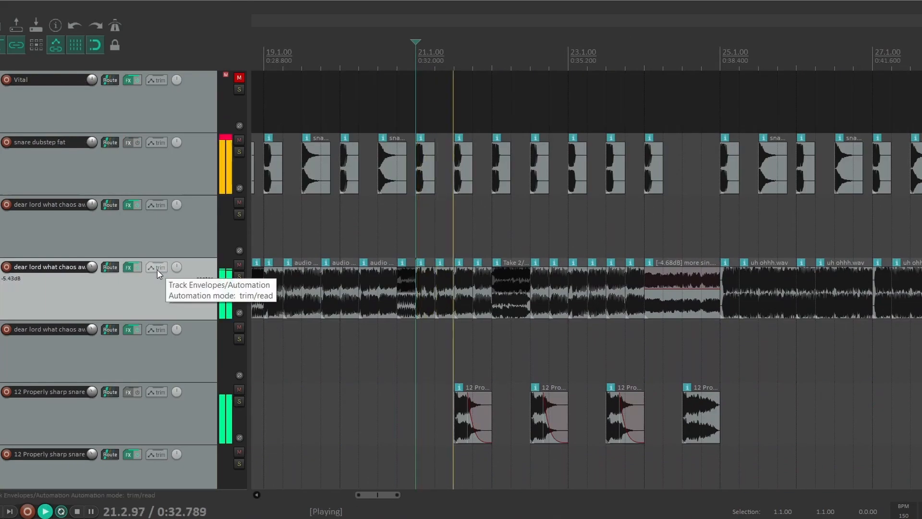
{"action": "scroll", "coordinate": [154, 275], "scroll_direction": "down", "scroll_amount": 1}
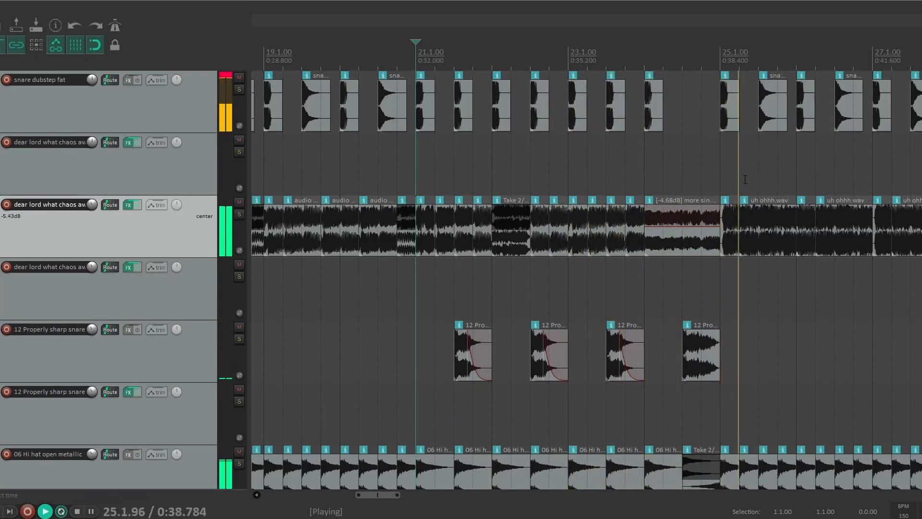
{"action": "scroll", "coordinate": [706, 168], "scroll_direction": "right", "scroll_amount": 3}
{"action": "key", "text": "space"}
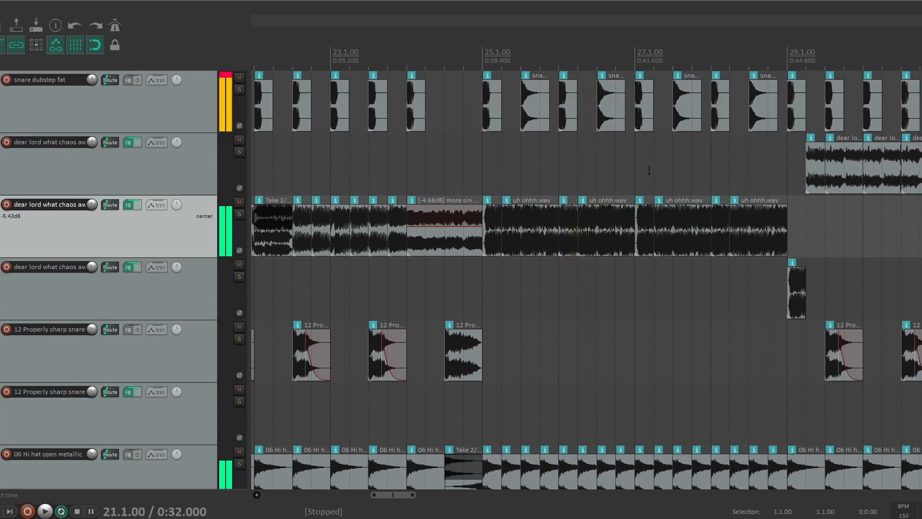
Play the full mix from bar 25, where the uh ohhh.wav slices begin
{"action": "scroll", "coordinate": [611, 178], "scroll_direction": "right", "scroll_amount": 1}
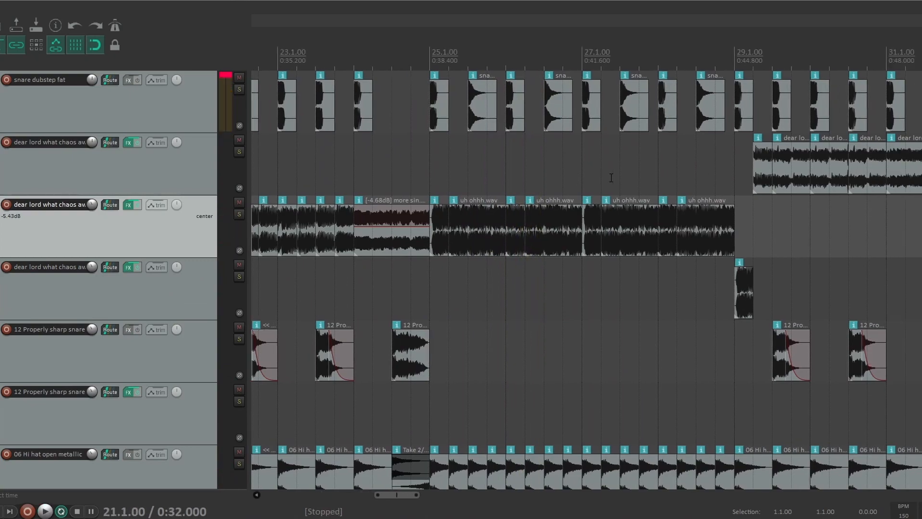
{"action": "scroll", "coordinate": [455, 226], "scroll_direction": "down", "scroll_amount": 2}
{"action": "scroll", "coordinate": [455, 227], "scroll_direction": "left", "scroll_amount": 3}
{"action": "left_click", "coordinate": [455, 227]}
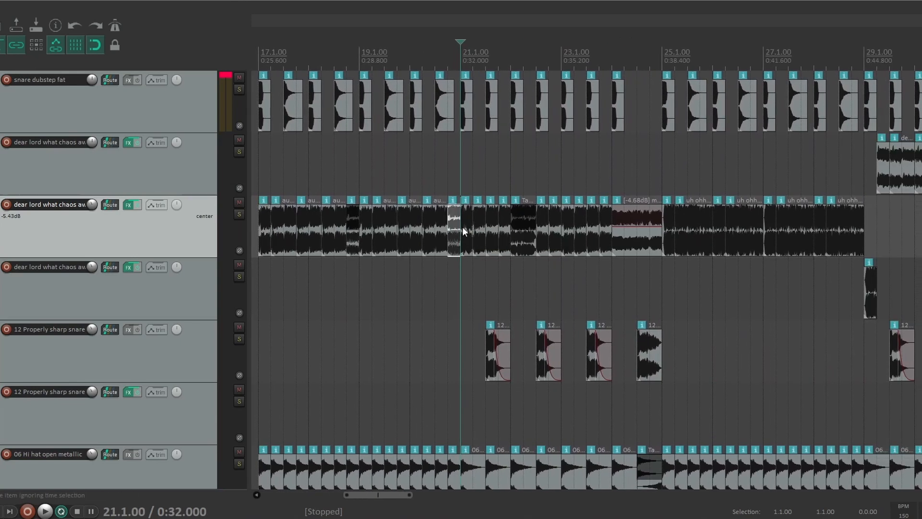
{"action": "left_click", "coordinate": [662, 58]}
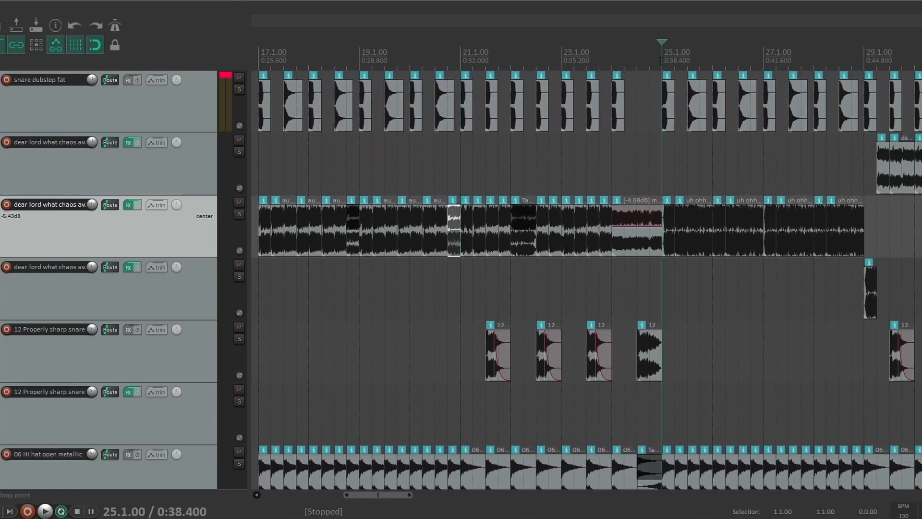
{"action": "key", "text": "space"}
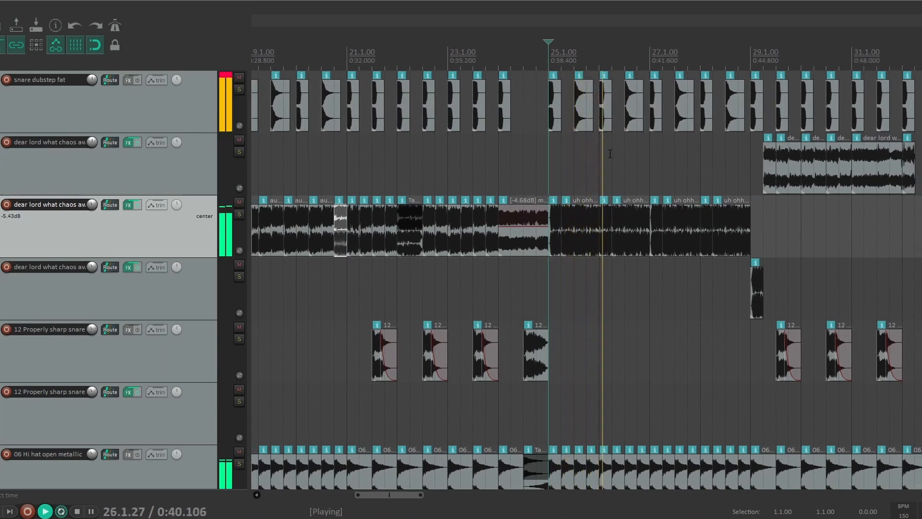
{"action": "key", "text": "space"}
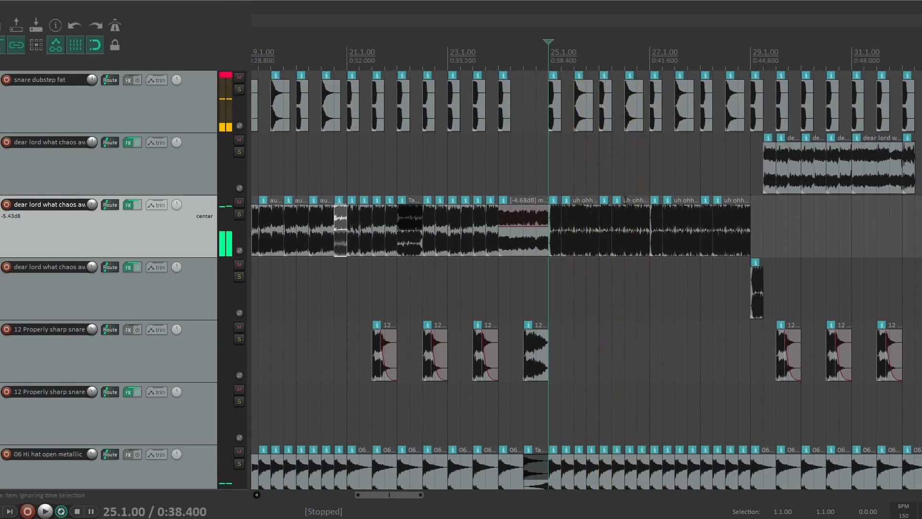
Set the playback position to bar 27 and examine the tracks through the end of the arrangement
{"action": "scroll", "coordinate": [630, 208], "scroll_direction": "right", "scroll_amount": 3}
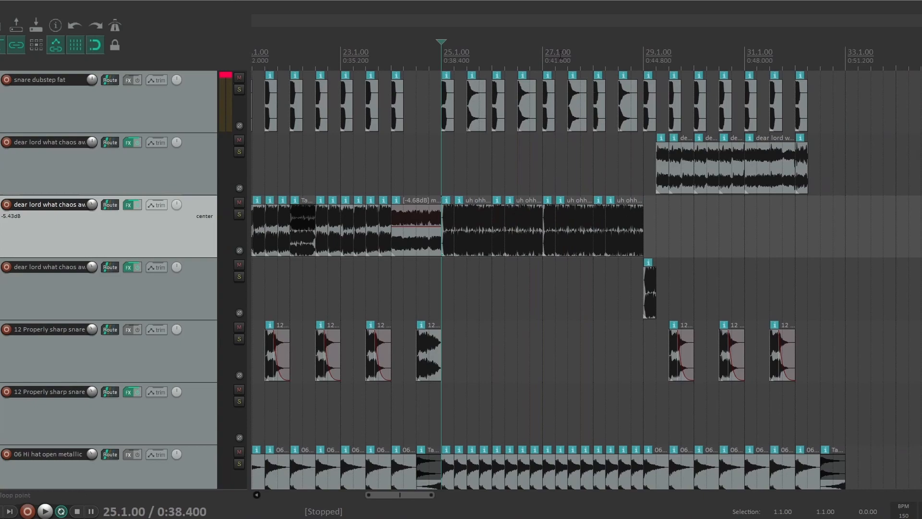
{"action": "left_click", "coordinate": [543, 59]}
{"action": "scroll", "coordinate": [506, 142], "scroll_direction": "right", "scroll_amount": 3}
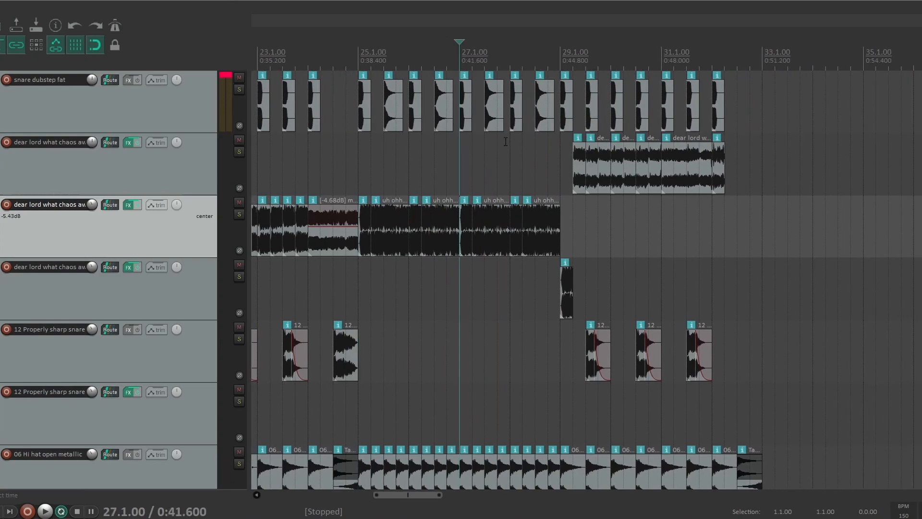
{"action": "scroll", "coordinate": [112, 170], "scroll_direction": "down", "scroll_amount": 3}
{"action": "scroll", "coordinate": [119, 168], "scroll_direction": "up", "scroll_amount": 4}
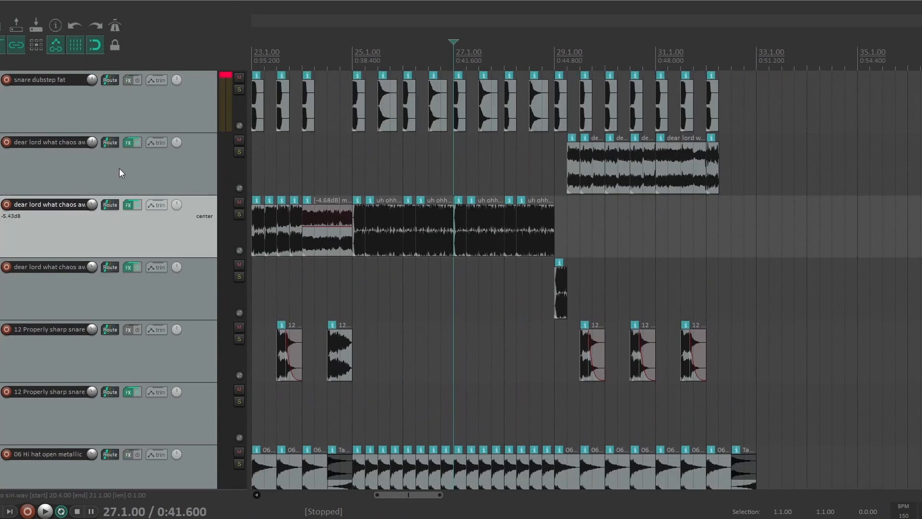
{"action": "scroll", "coordinate": [612, 228], "scroll_direction": "down", "scroll_amount": 2}
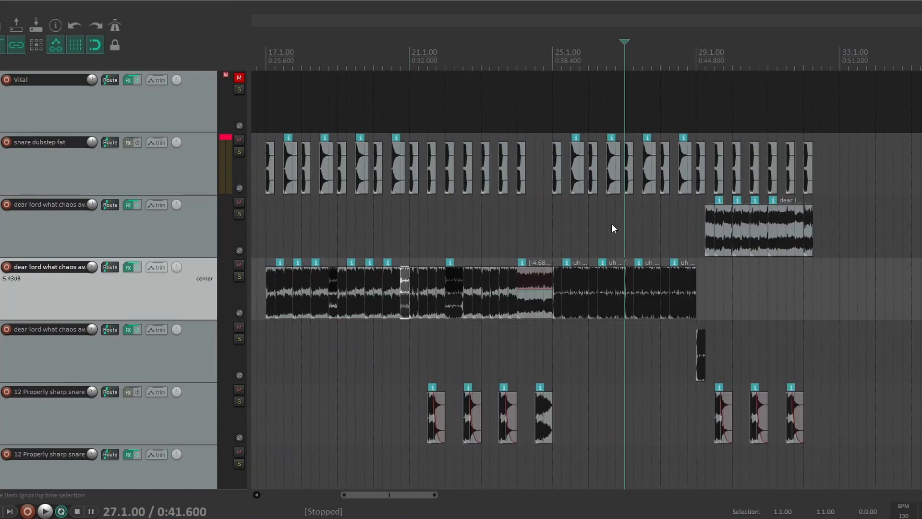
{"action": "scroll", "coordinate": [612, 224], "scroll_direction": "right", "scroll_amount": 3}
{"action": "scroll", "coordinate": [133, 228], "scroll_direction": "down", "scroll_amount": 1}
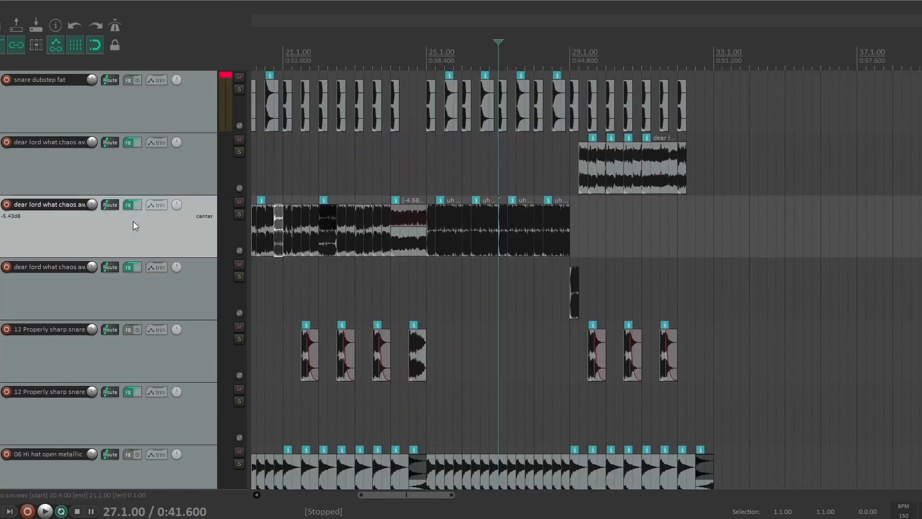
Play the full mix from bar 29, where the dear lord what chaos awaits.wav section starts
{"action": "left_click", "coordinate": [572, 69]}
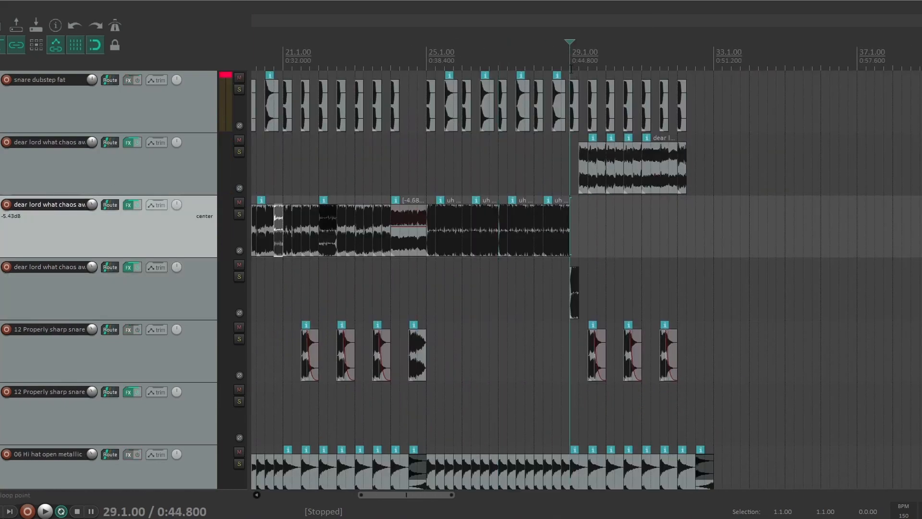
{"action": "scroll", "coordinate": [177, 270], "scroll_direction": "down", "scroll_amount": 3}
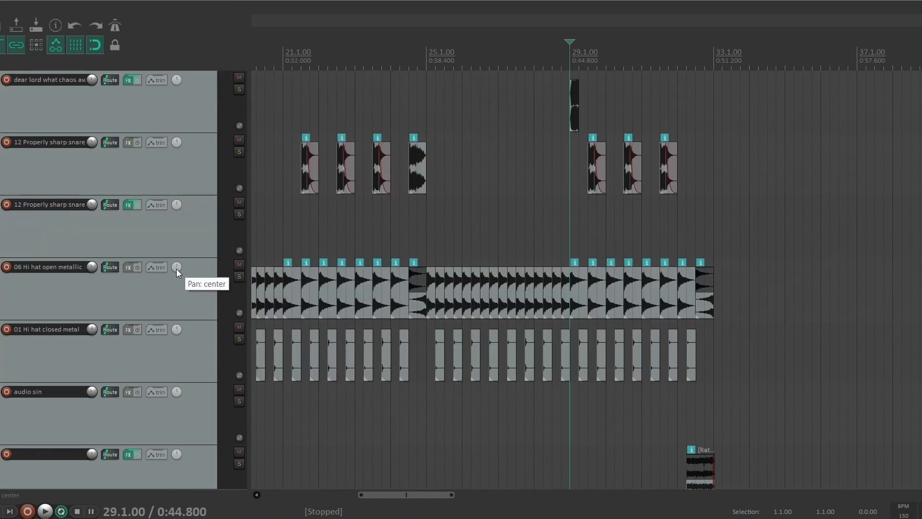
{"action": "key", "text": "space"}
{"action": "scroll", "coordinate": [176, 266], "scroll_direction": "up", "scroll_amount": 3}
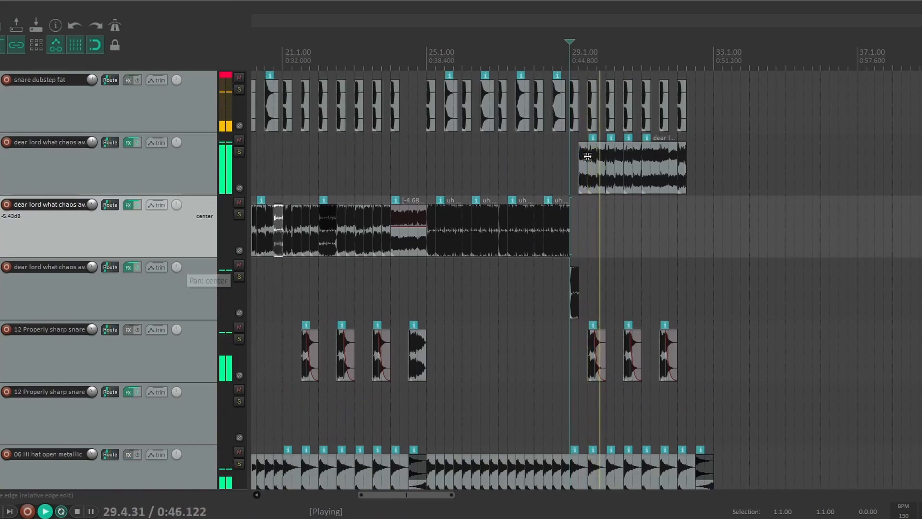
{"action": "scroll", "coordinate": [575, 165], "scroll_direction": "up", "scroll_amount": 3}
{"action": "key", "text": "space"}
Solo the track holding the dear lord what chaos awaits.wav slices and play it from 29.3
{"action": "left_click", "coordinate": [555, 68]}
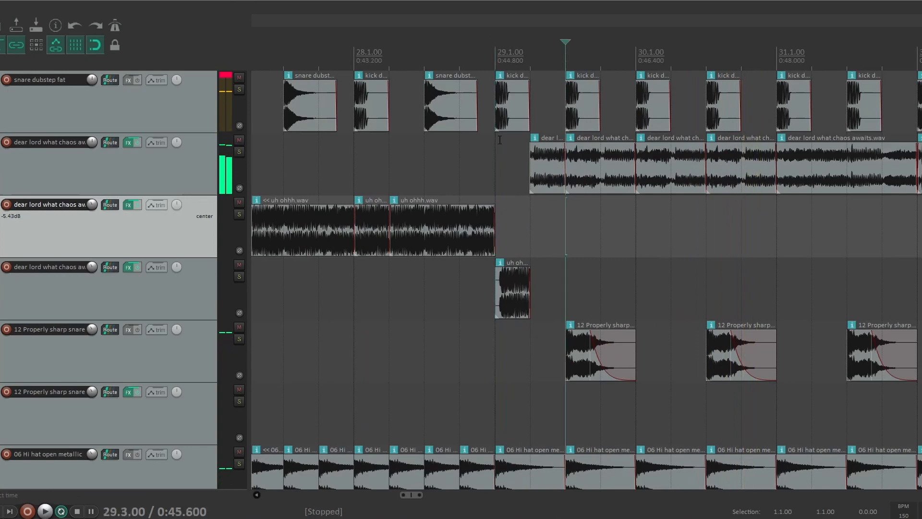
{"action": "left_click", "coordinate": [238, 151]}
{"action": "left_click", "coordinate": [186, 162]}
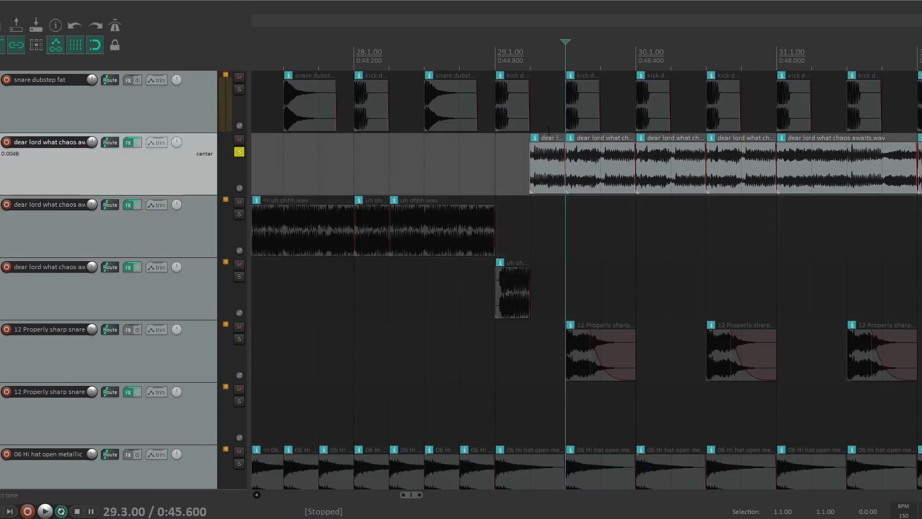
{"action": "key", "text": "space"}
{"action": "key", "text": "space"}
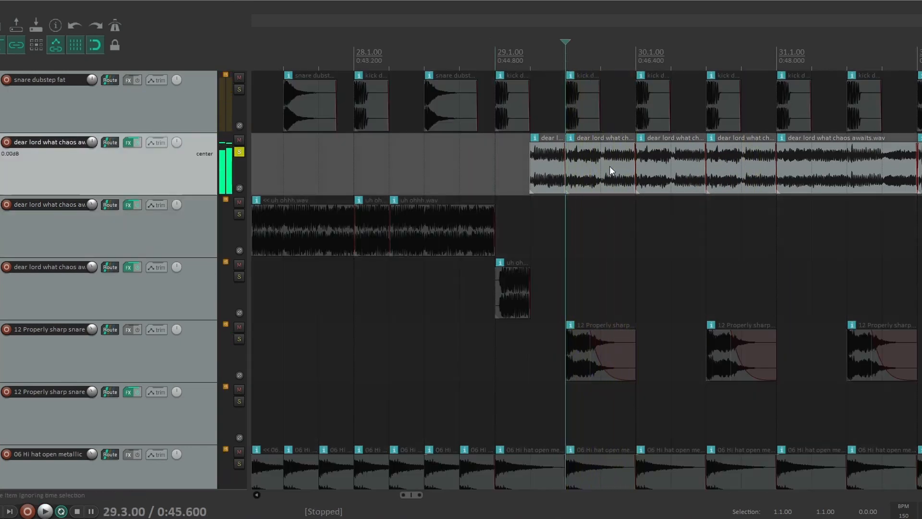
Select the dear lord what chaos awaits.wav slices at 29.3 and 30.1 in turn, and play the soloed track from 29.2
{"action": "left_click", "coordinate": [598, 162]}
{"action": "left_click", "coordinate": [659, 161]}
{"action": "left_click", "coordinate": [534, 64]}
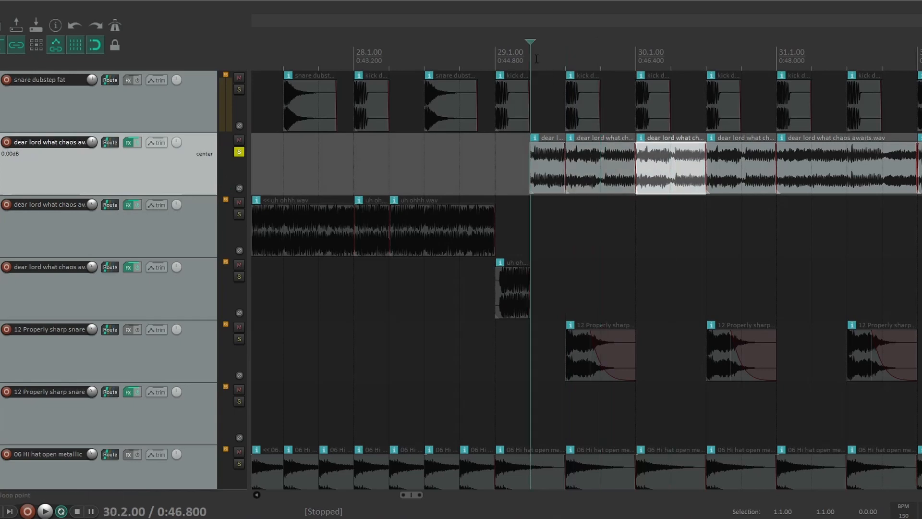
{"action": "key", "text": "space"}
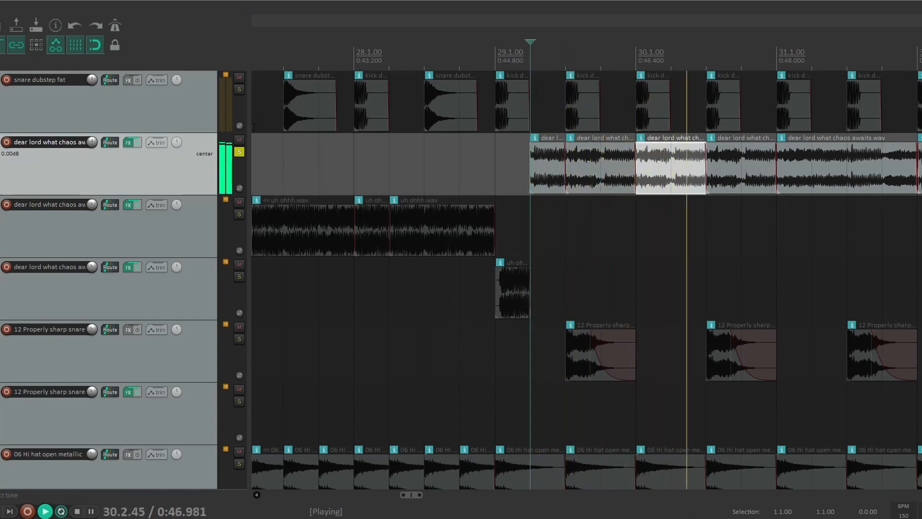
{"action": "key", "text": "space"}
Unsolo the dear lord what chaos awaits.wav track and play the full mix from bar 29
{"action": "left_click", "coordinate": [239, 152]}
{"action": "key", "text": "space"}
{"action": "scroll", "coordinate": [438, 241], "scroll_direction": "down", "scroll_amount": 2}
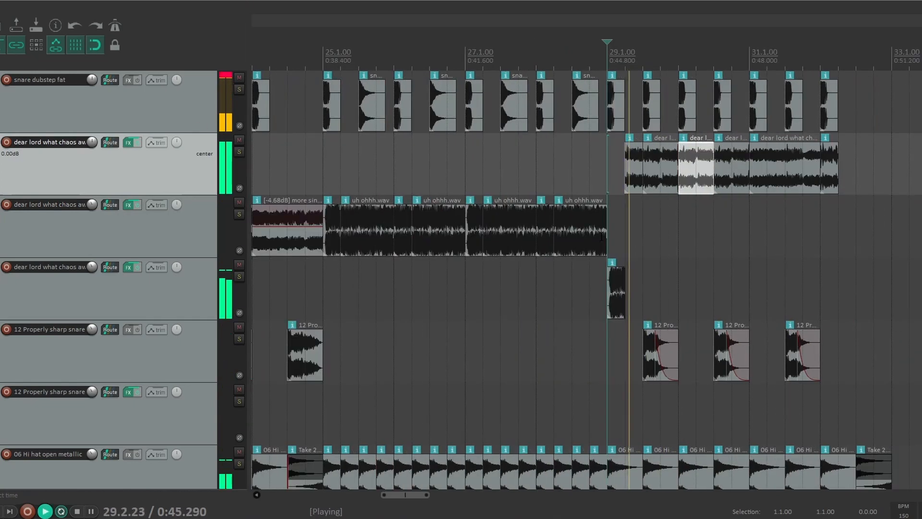
{"action": "scroll", "coordinate": [601, 238], "scroll_direction": "right", "scroll_amount": 3}
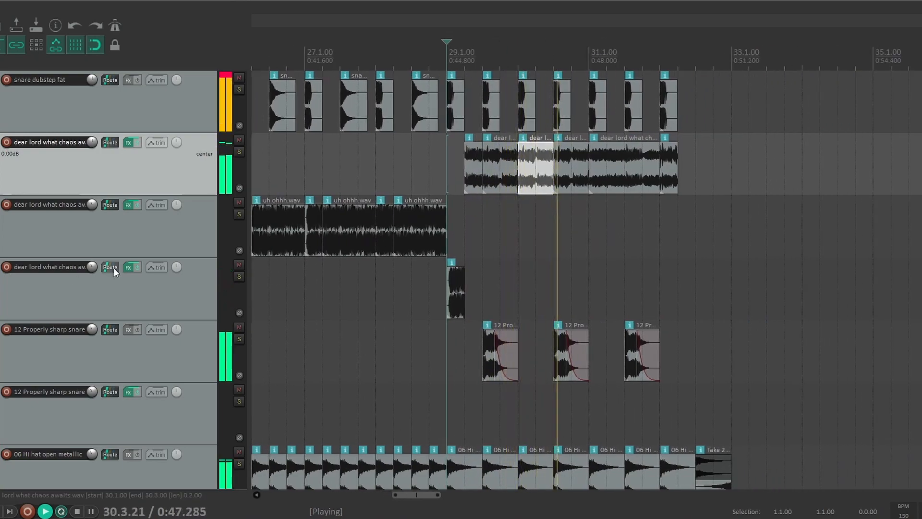
Look over the snare and hi-hat tracks while the full mix plays from bar 29, and stop playback
{"action": "scroll", "coordinate": [114, 270], "scroll_direction": "down", "scroll_amount": 1}
{"action": "scroll", "coordinate": [113, 266], "scroll_direction": "down", "scroll_amount": 2}
{"action": "scroll", "coordinate": [89, 265], "scroll_direction": "up", "scroll_amount": 2}
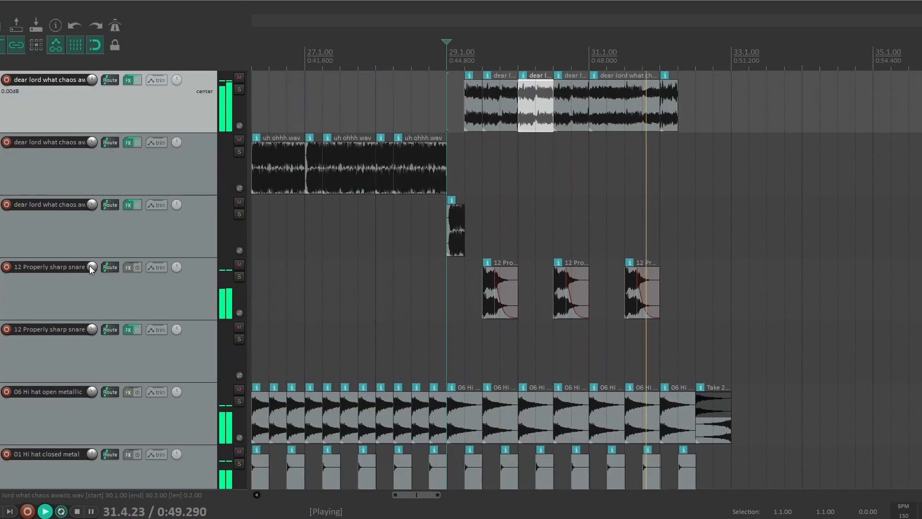
{"action": "scroll", "coordinate": [91, 266], "scroll_direction": "down", "scroll_amount": 4}
{"action": "key", "text": "space"}
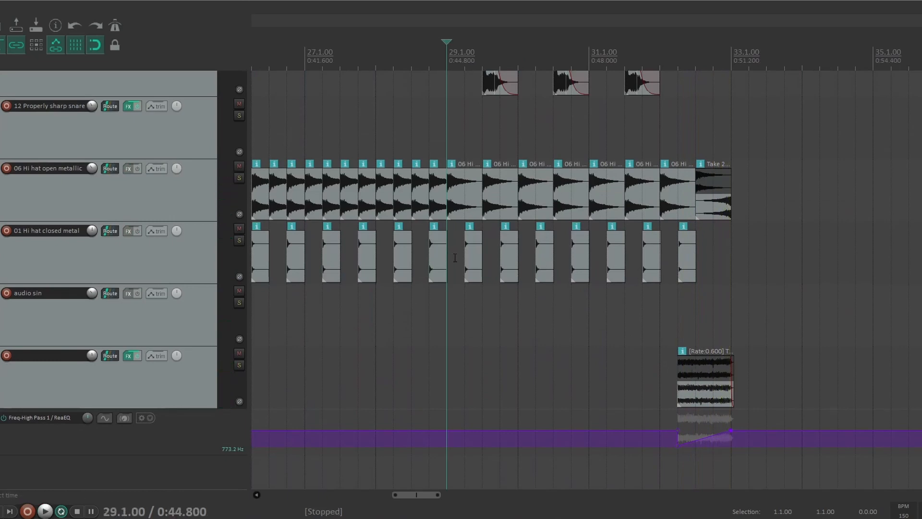
Solo the unnamed track with the ReaEQ high-pass envelope, play its 0.600-rate clip from 32.2, and unsolo the track
{"action": "scroll", "coordinate": [484, 210], "scroll_direction": "down", "scroll_amount": 2}
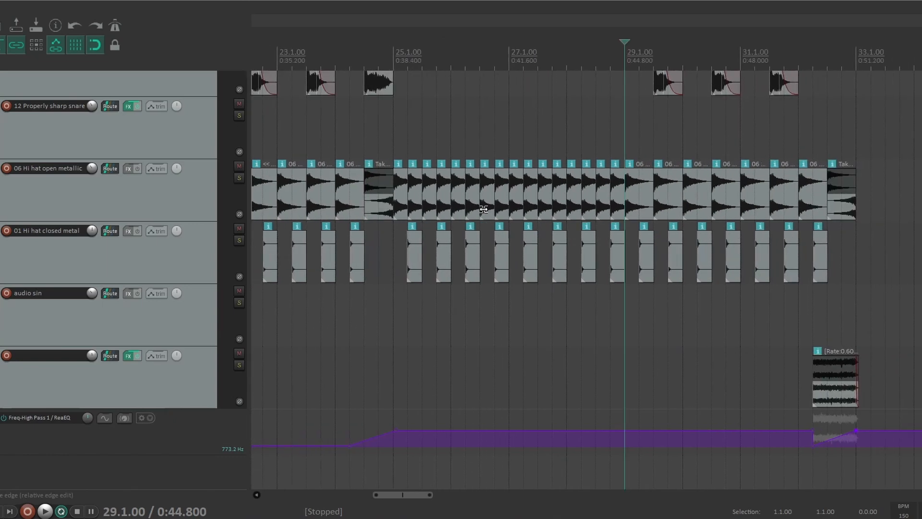
{"action": "scroll", "coordinate": [483, 209], "scroll_direction": "down", "scroll_amount": 4}
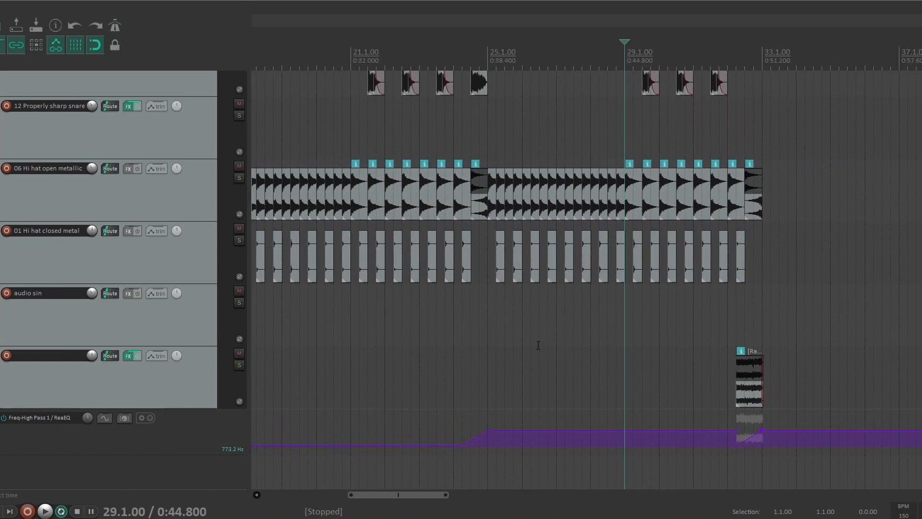
{"action": "scroll", "coordinate": [541, 334], "scroll_direction": "right", "scroll_amount": 3}
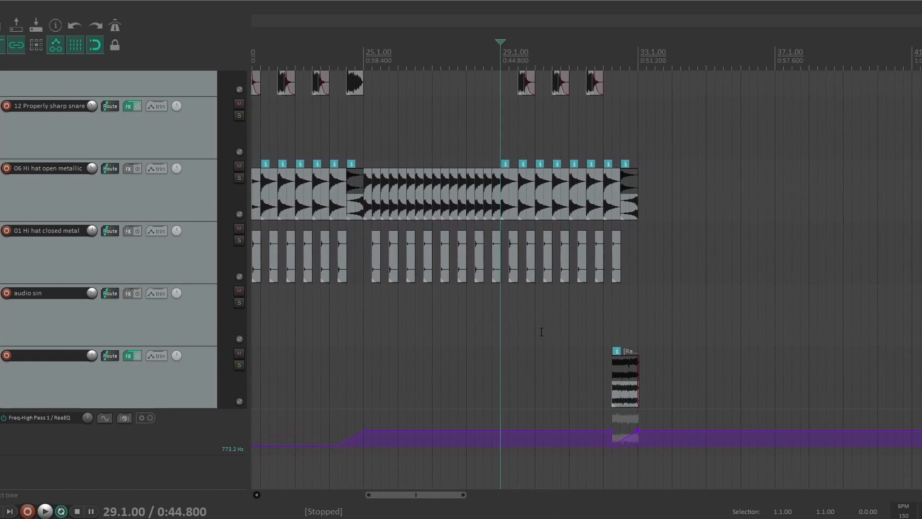
{"action": "scroll", "coordinate": [541, 330], "scroll_direction": "up", "scroll_amount": 2}
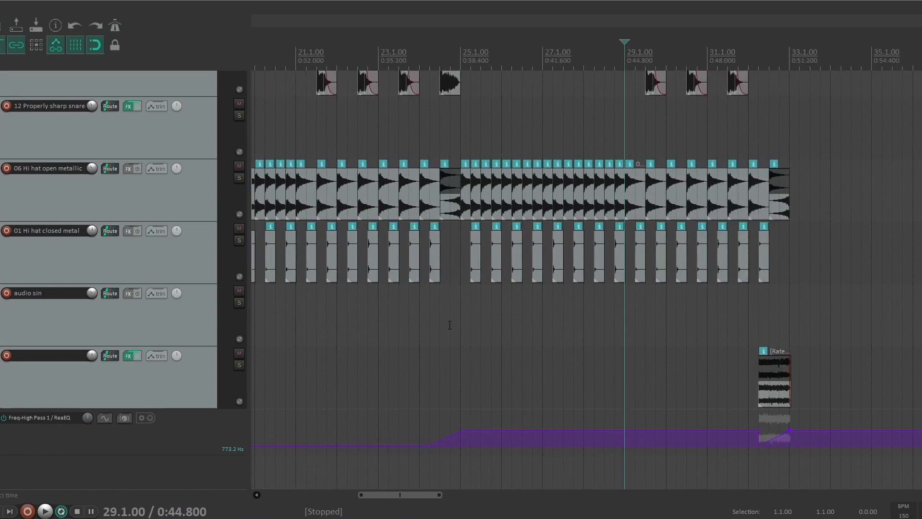
{"action": "scroll", "coordinate": [449, 324], "scroll_direction": "right", "scroll_amount": 3}
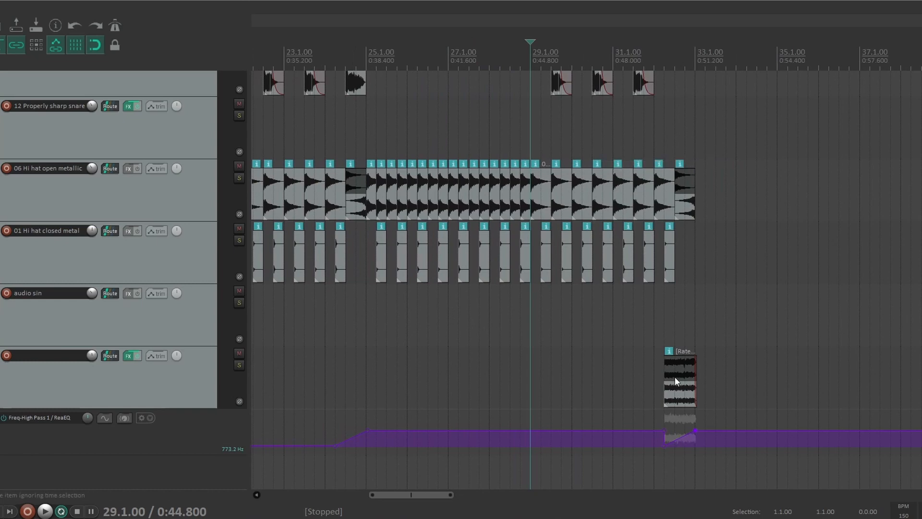
{"action": "scroll", "coordinate": [676, 376], "scroll_direction": "up", "scroll_amount": 5}
{"action": "left_click", "coordinate": [580, 61]}
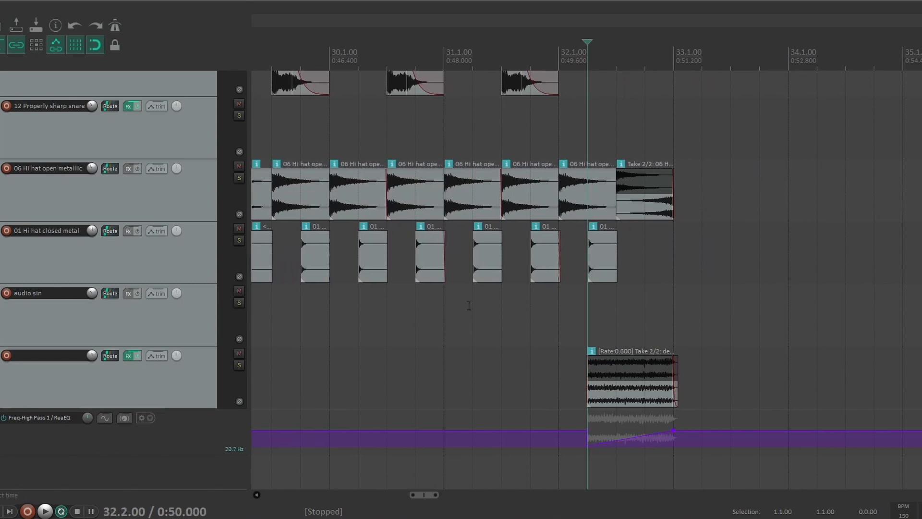
{"action": "left_click", "coordinate": [239, 365]}
{"action": "key", "text": "space"}
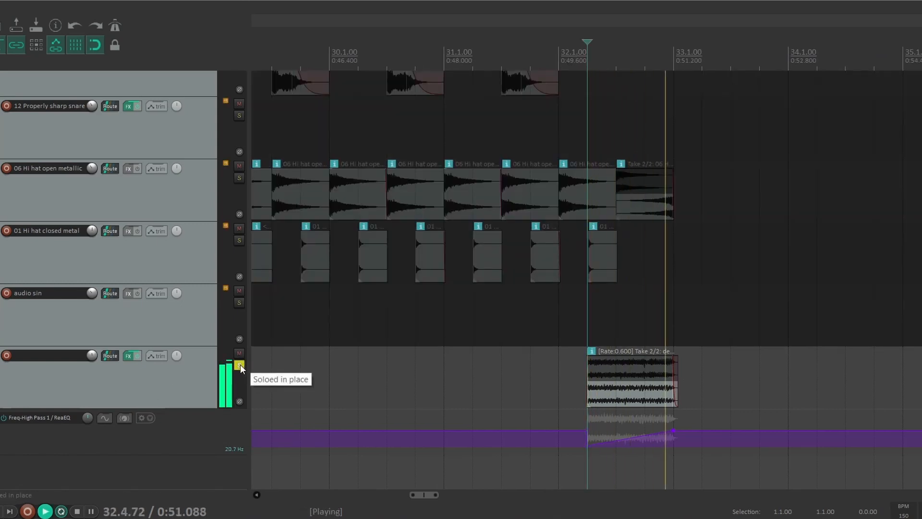
{"action": "key", "text": "space"}
{"action": "left_click", "coordinate": [239, 365]}
Play the full mix from bar 46 through the slices leading up to bar 50, and stop playback
{"action": "scroll", "coordinate": [722, 210], "scroll_direction": "down", "scroll_amount": 3}
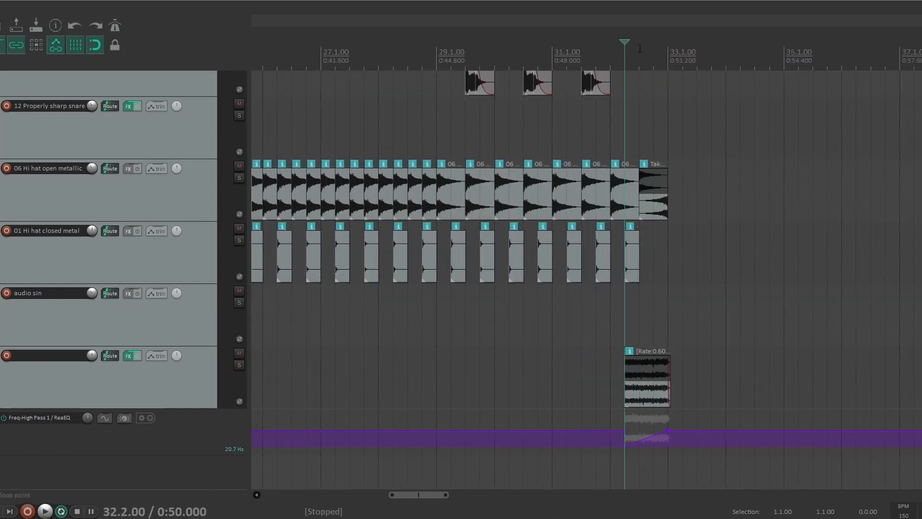
{"action": "scroll", "coordinate": [635, 241], "scroll_direction": "right", "scroll_amount": 3}
{"action": "scroll", "coordinate": [630, 239], "scroll_direction": "down", "scroll_amount": 6}
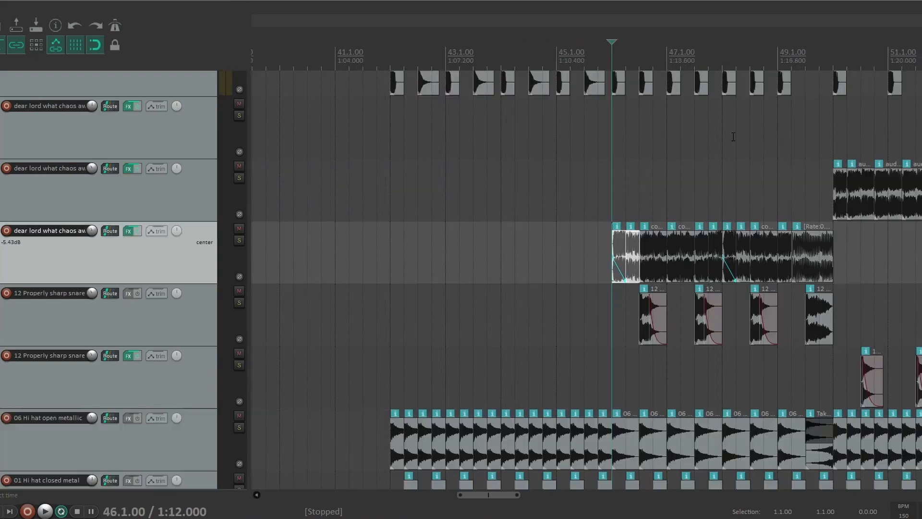
{"action": "scroll", "coordinate": [733, 137], "scroll_direction": "right", "scroll_amount": 1}
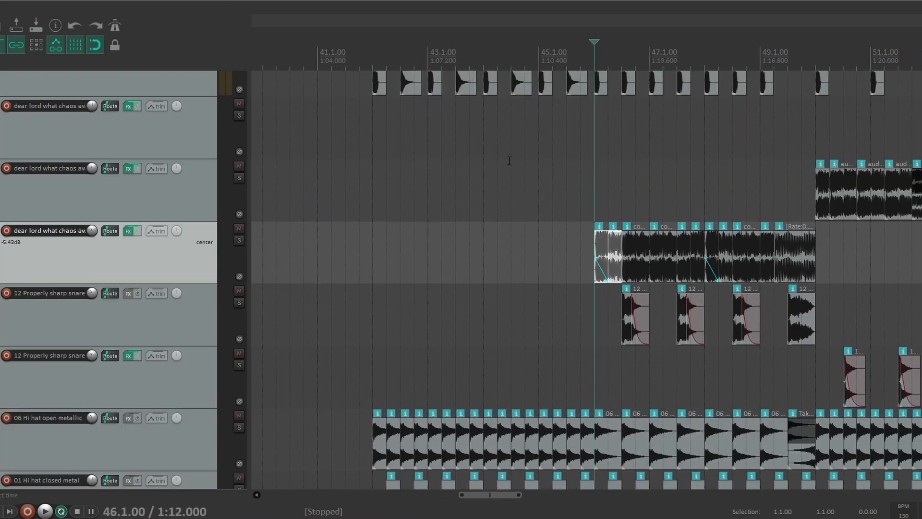
{"action": "scroll", "coordinate": [509, 161], "scroll_direction": "right", "scroll_amount": 4}
{"action": "key", "text": "space"}
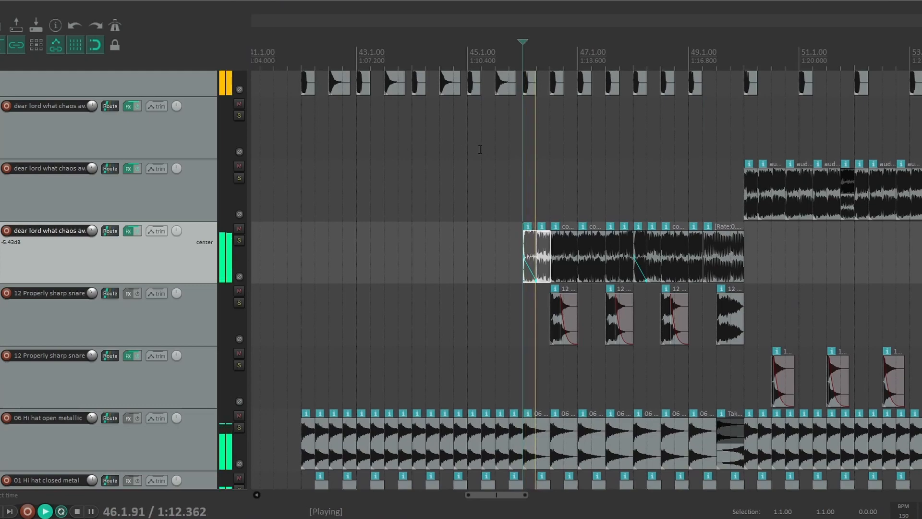
{"action": "scroll", "coordinate": [480, 150], "scroll_direction": "right", "scroll_amount": 7}
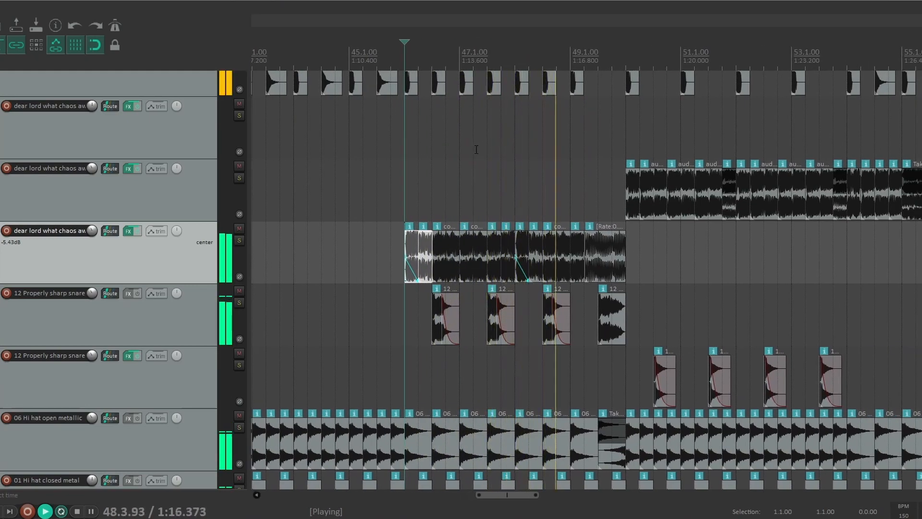
{"action": "scroll", "coordinate": [151, 207], "scroll_direction": "down", "scroll_amount": 1}
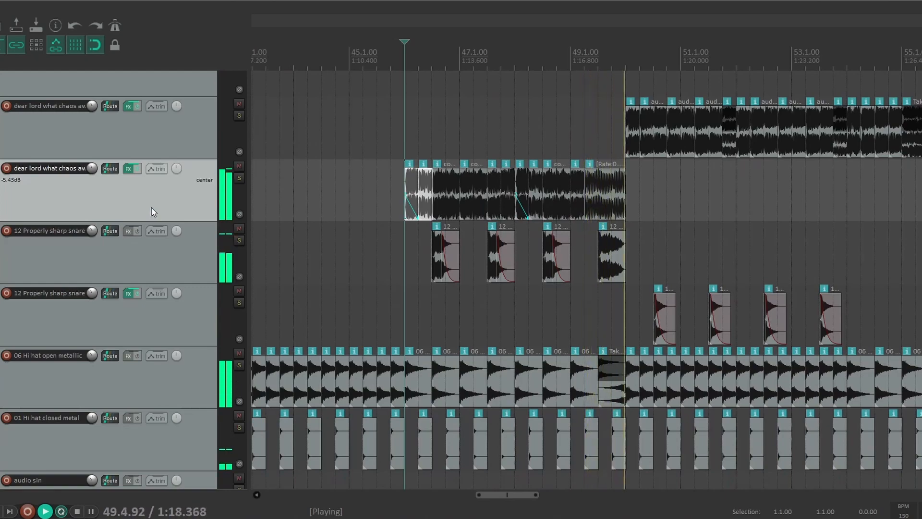
{"action": "key", "text": "space"}
Solo the track holding that took a turn.wav, play the clip from bar 59, and unsolo the track
{"action": "scroll", "coordinate": [499, 188], "scroll_direction": "down", "scroll_amount": 5}
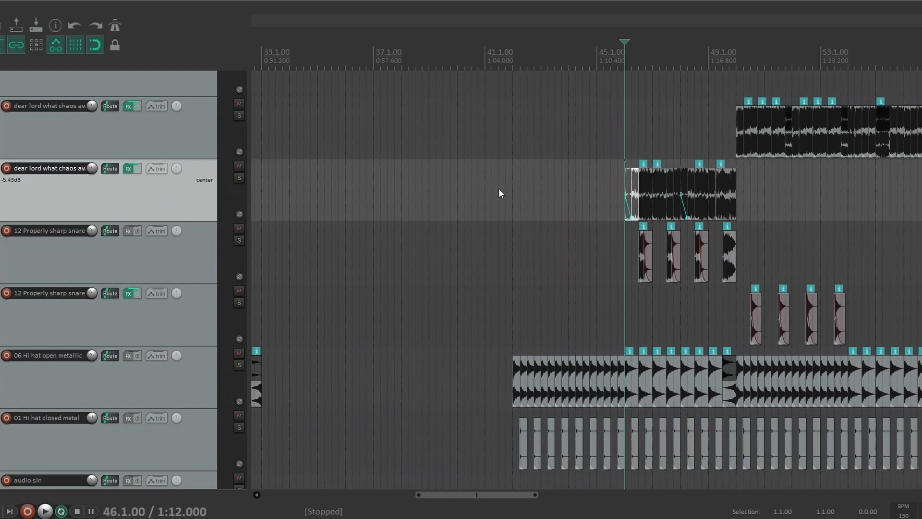
{"action": "scroll", "coordinate": [553, 124], "scroll_direction": "up", "scroll_amount": 2}
{"action": "left_click", "coordinate": [599, 60]}
{"action": "left_click", "coordinate": [606, 56]}
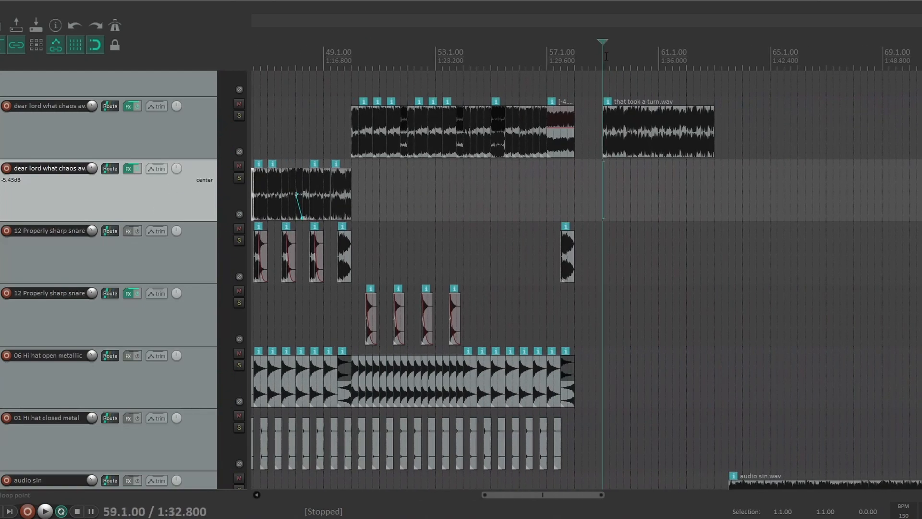
{"action": "left_click", "coordinate": [239, 116]}
{"action": "key", "text": "space"}
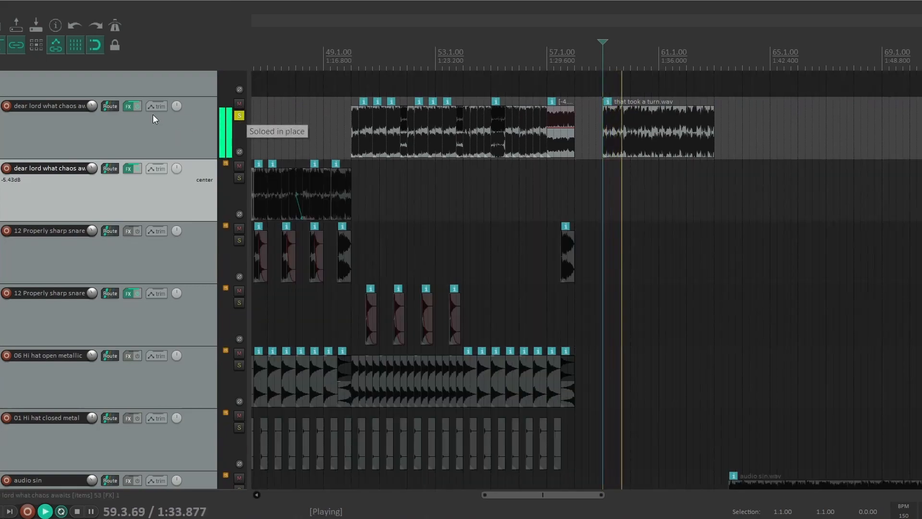
{"action": "key", "text": "space"}
{"action": "left_click", "coordinate": [239, 116]}
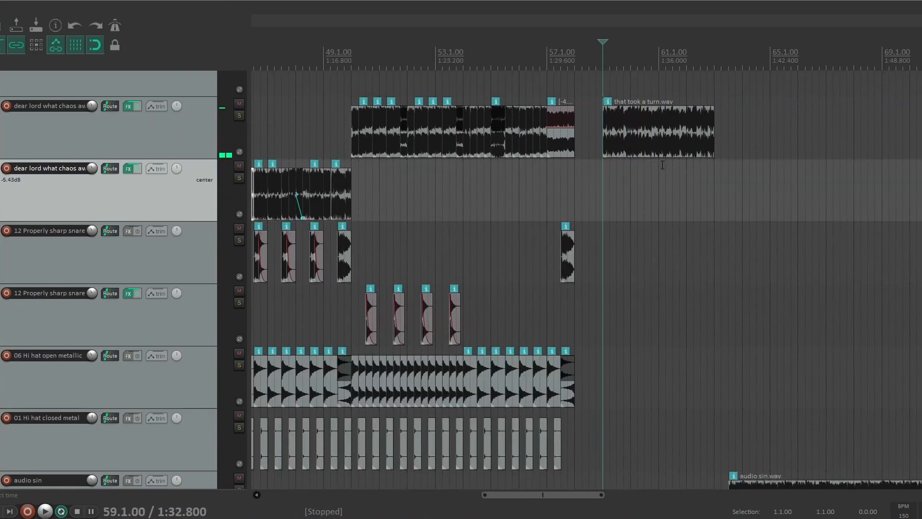
Examine the whole arrangement across all tracks, from the Serum and Vital tracks to the snare and hi-hat tracks
{"action": "scroll", "coordinate": [659, 131], "scroll_direction": "up", "scroll_amount": 5}
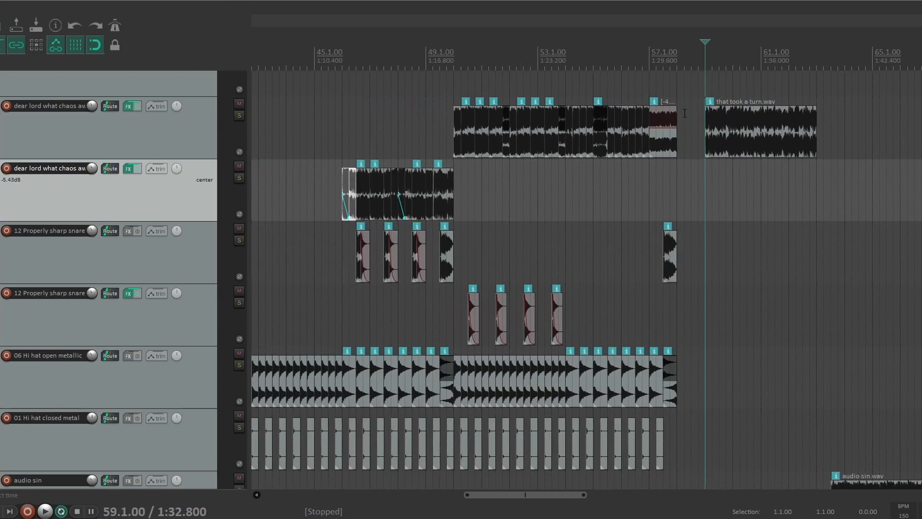
{"action": "scroll", "coordinate": [700, 118], "scroll_direction": "left", "scroll_amount": 3}
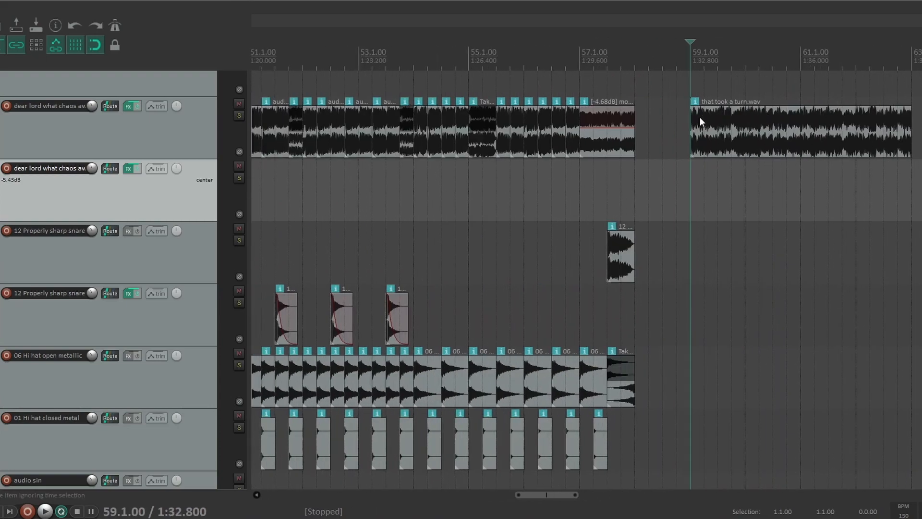
{"action": "scroll", "coordinate": [698, 134], "scroll_direction": "down", "scroll_amount": 7}
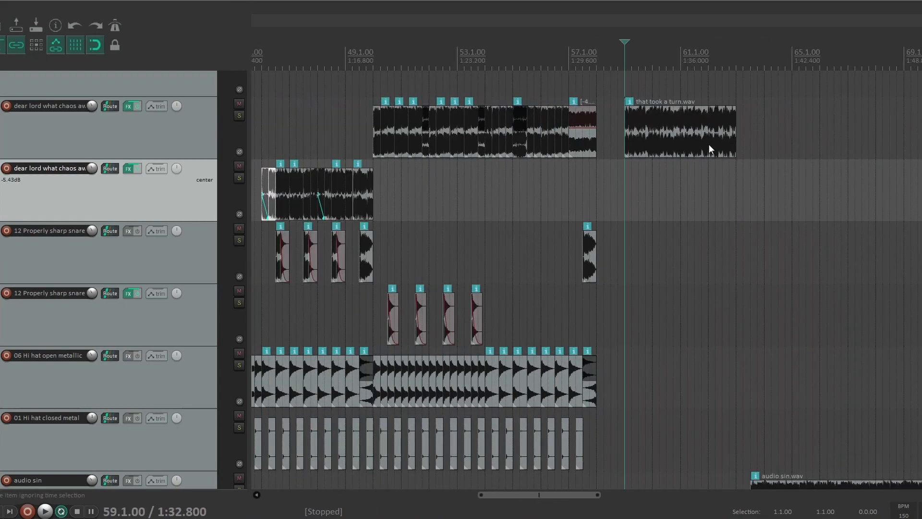
{"action": "scroll", "coordinate": [81, 245], "scroll_direction": "down", "scroll_amount": 3}
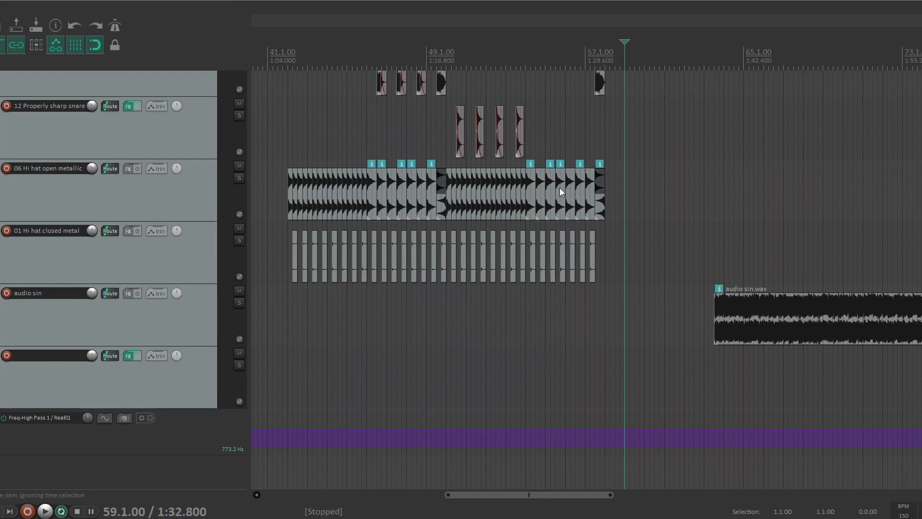
{"action": "scroll", "coordinate": [560, 188], "scroll_direction": "down", "scroll_amount": 4}
{"action": "scroll", "coordinate": [553, 180], "scroll_direction": "left", "scroll_amount": 6}
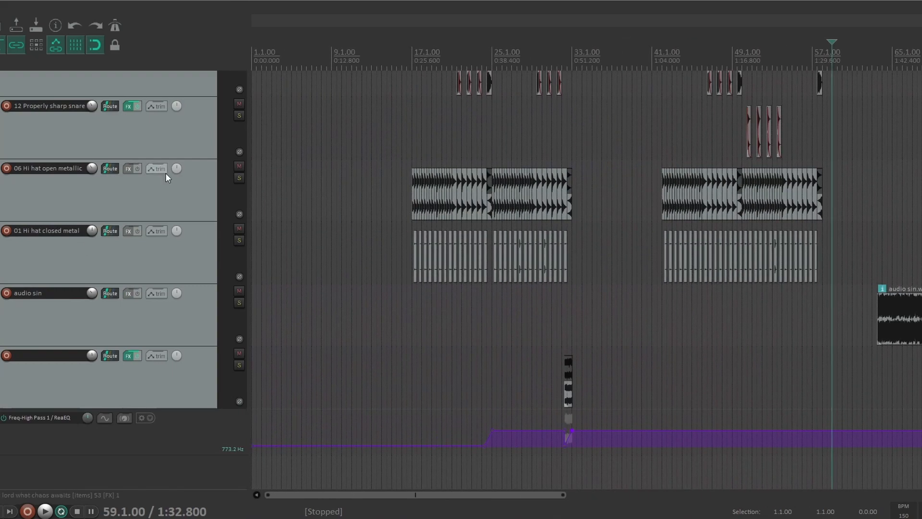
{"action": "scroll", "coordinate": [81, 209], "scroll_direction": "up", "scroll_amount": 8}
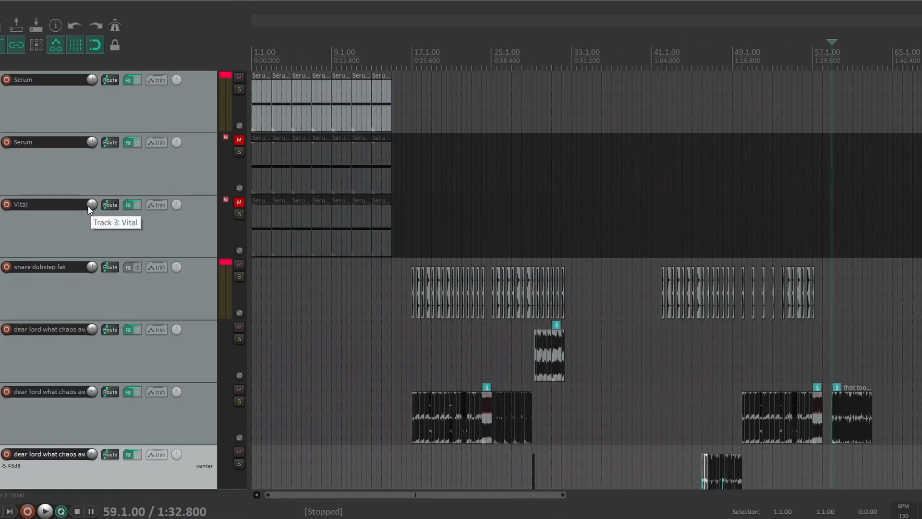
{"action": "scroll", "coordinate": [119, 192], "scroll_direction": "down", "scroll_amount": 3}
{"action": "scroll", "coordinate": [120, 192], "scroll_direction": "down", "scroll_amount": 5}
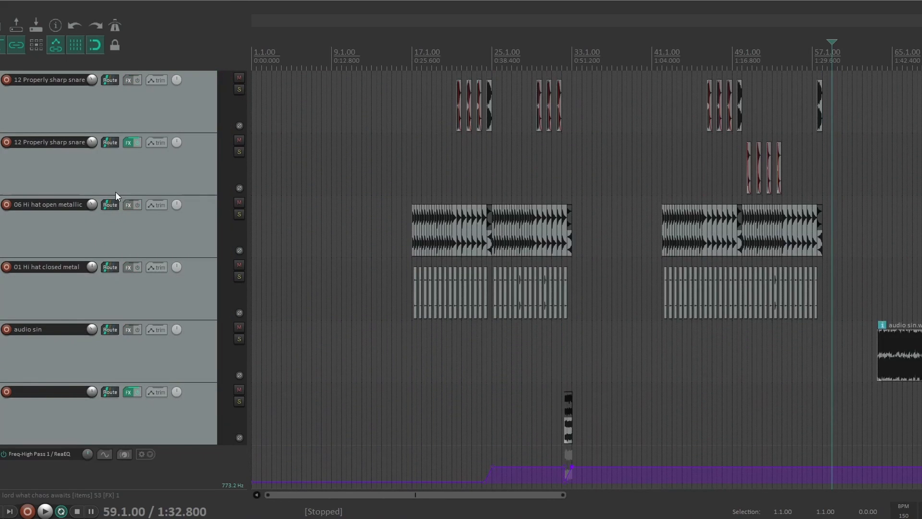
Place the edit cursor at bar 17 and bring the snare and hi-hat patterns of bars 17 to 33 into view
{"action": "left_click", "coordinate": [410, 72]}
{"action": "scroll", "coordinate": [447, 235], "scroll_direction": "up", "scroll_amount": 3}
{"action": "scroll", "coordinate": [447, 231], "scroll_direction": "right", "scroll_amount": 3}
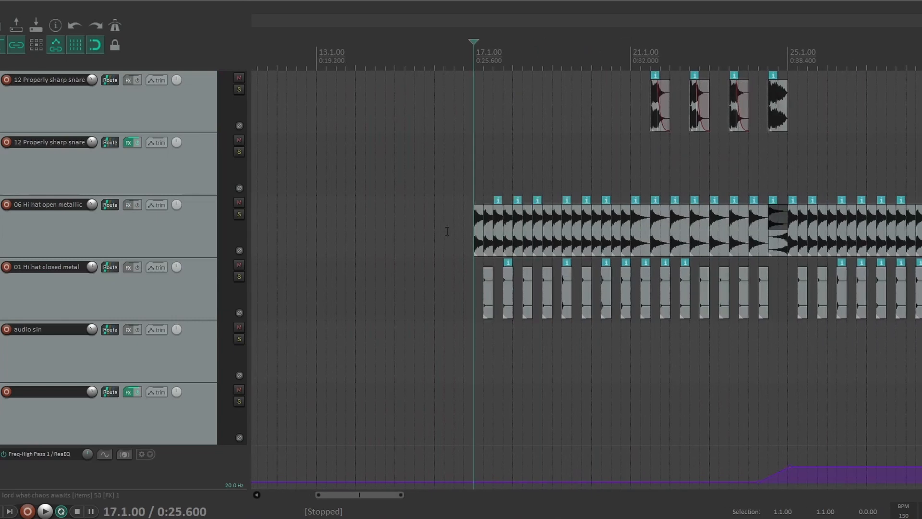
{"action": "scroll", "coordinate": [489, 146], "scroll_direction": "right", "scroll_amount": 4}
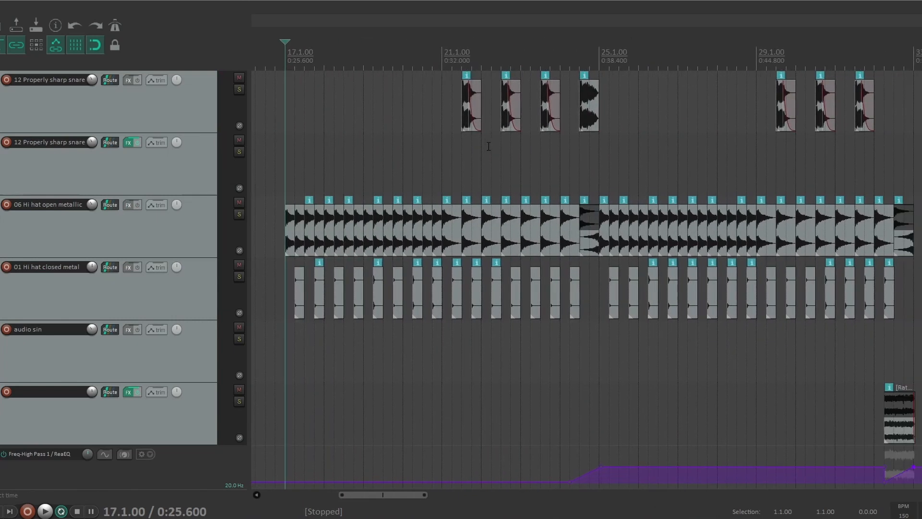